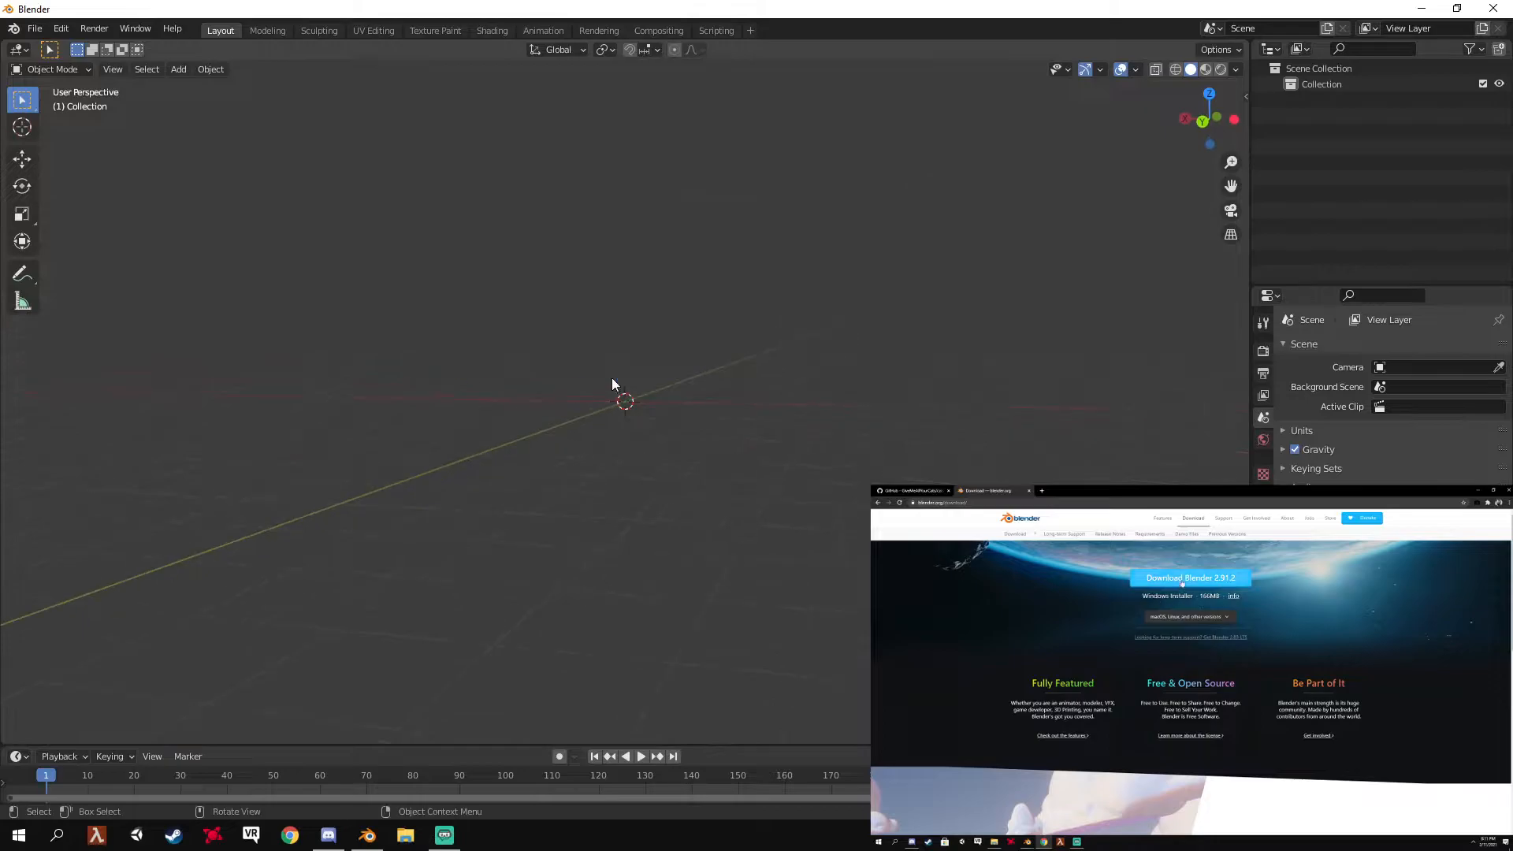
middle_click_drag(550, 420, 220, 452)
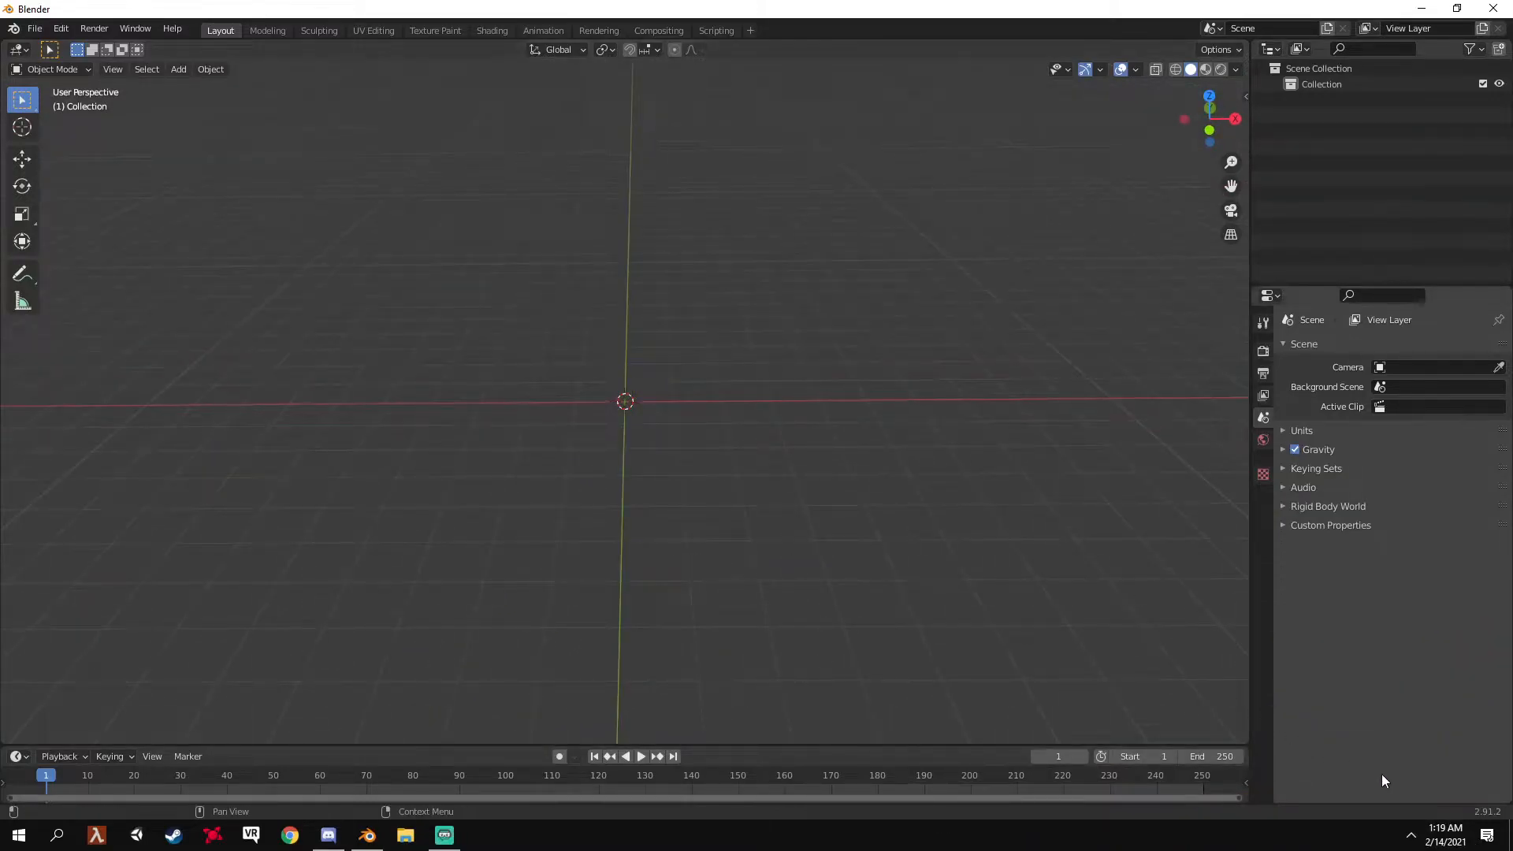
middle_click_drag(550, 580, 694, 613)
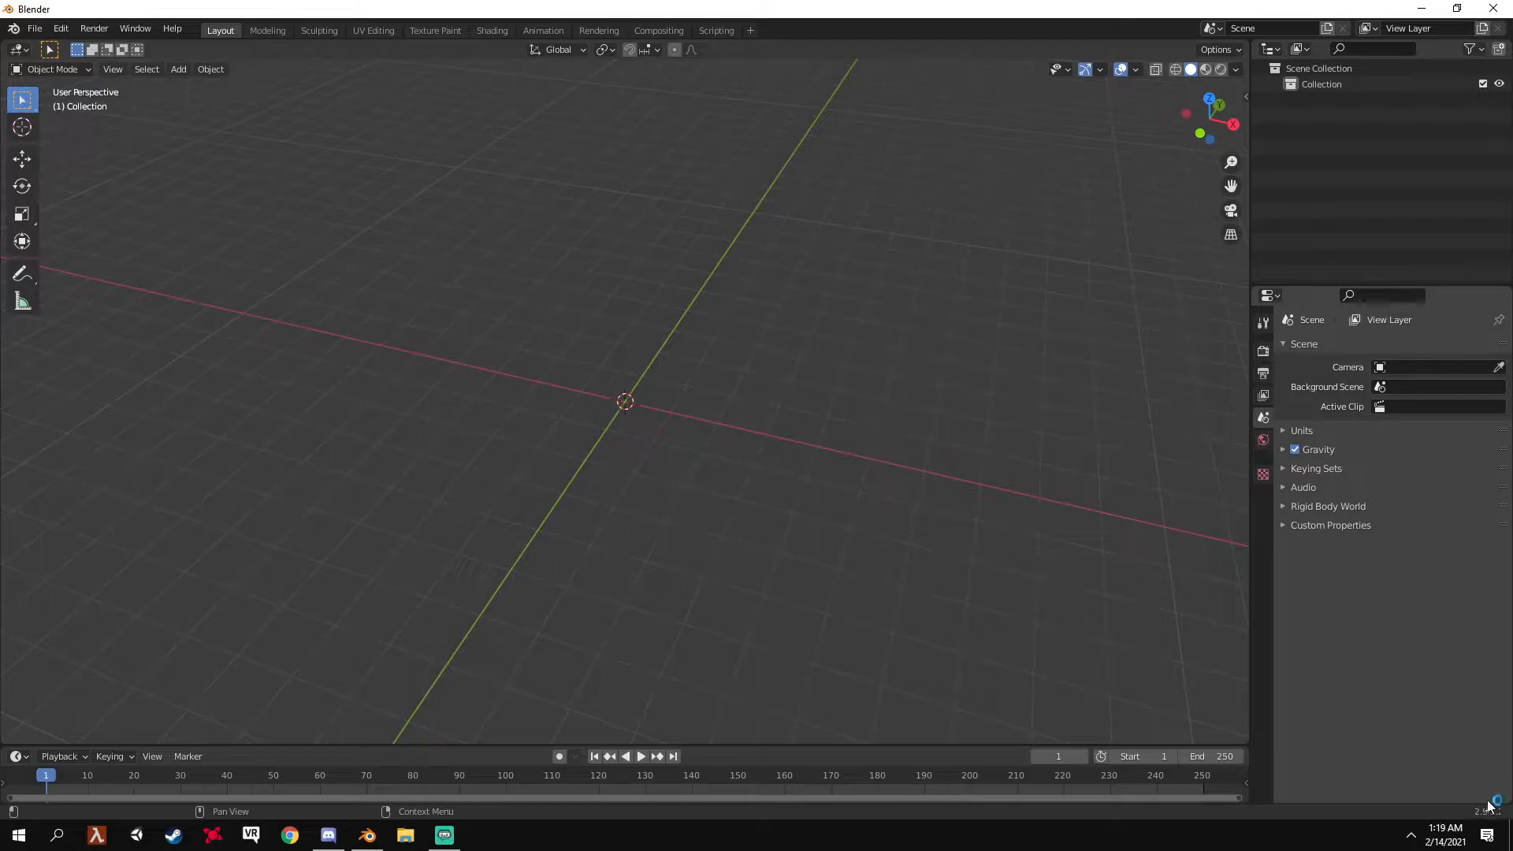
middle_click_drag(841, 605, 496, 327)
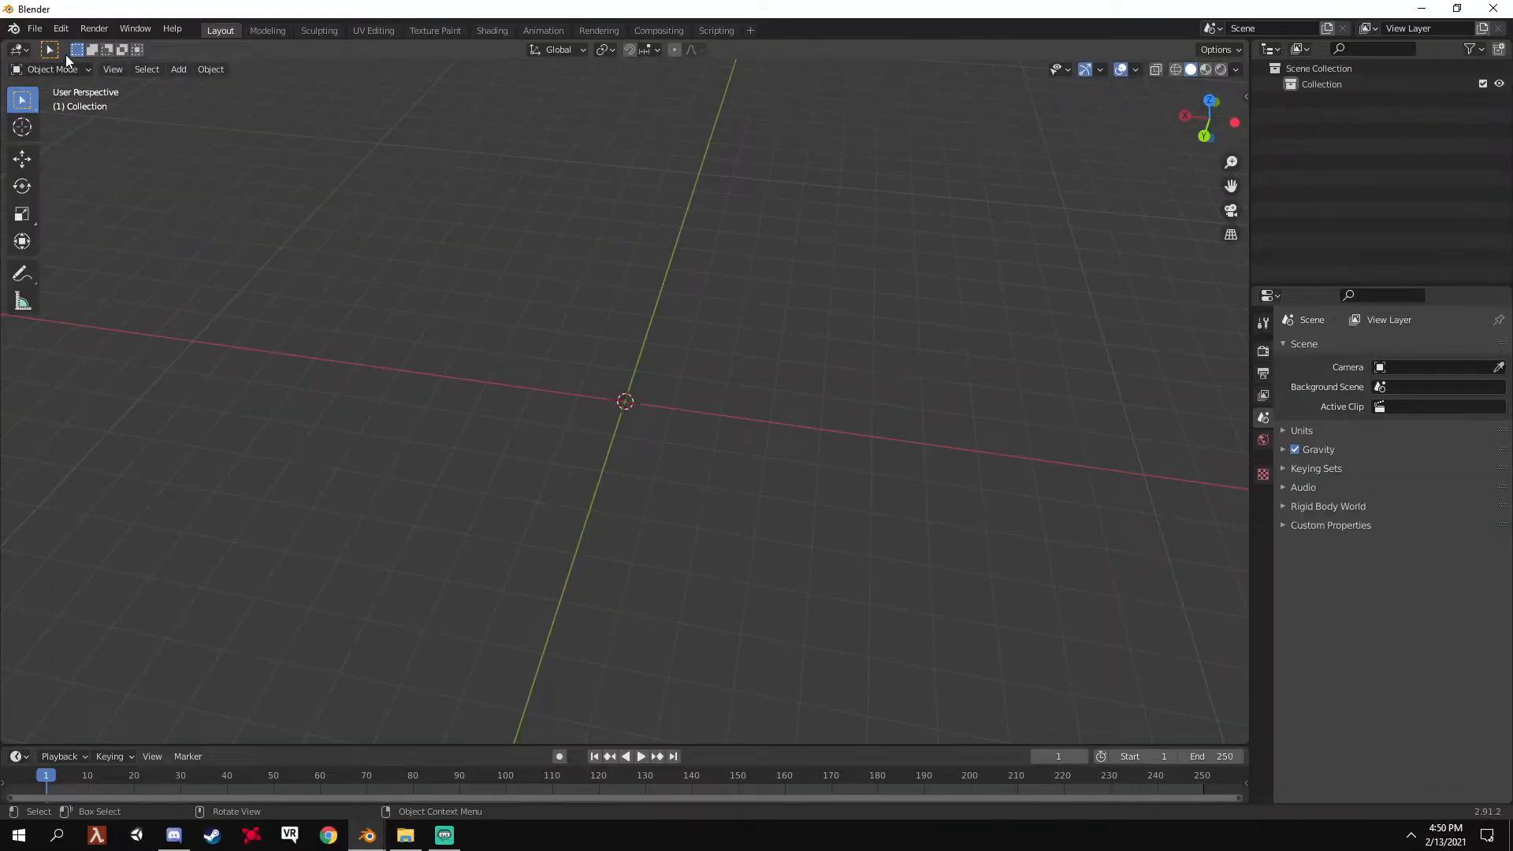
Open the Blender preferences window
left_click(60, 30)
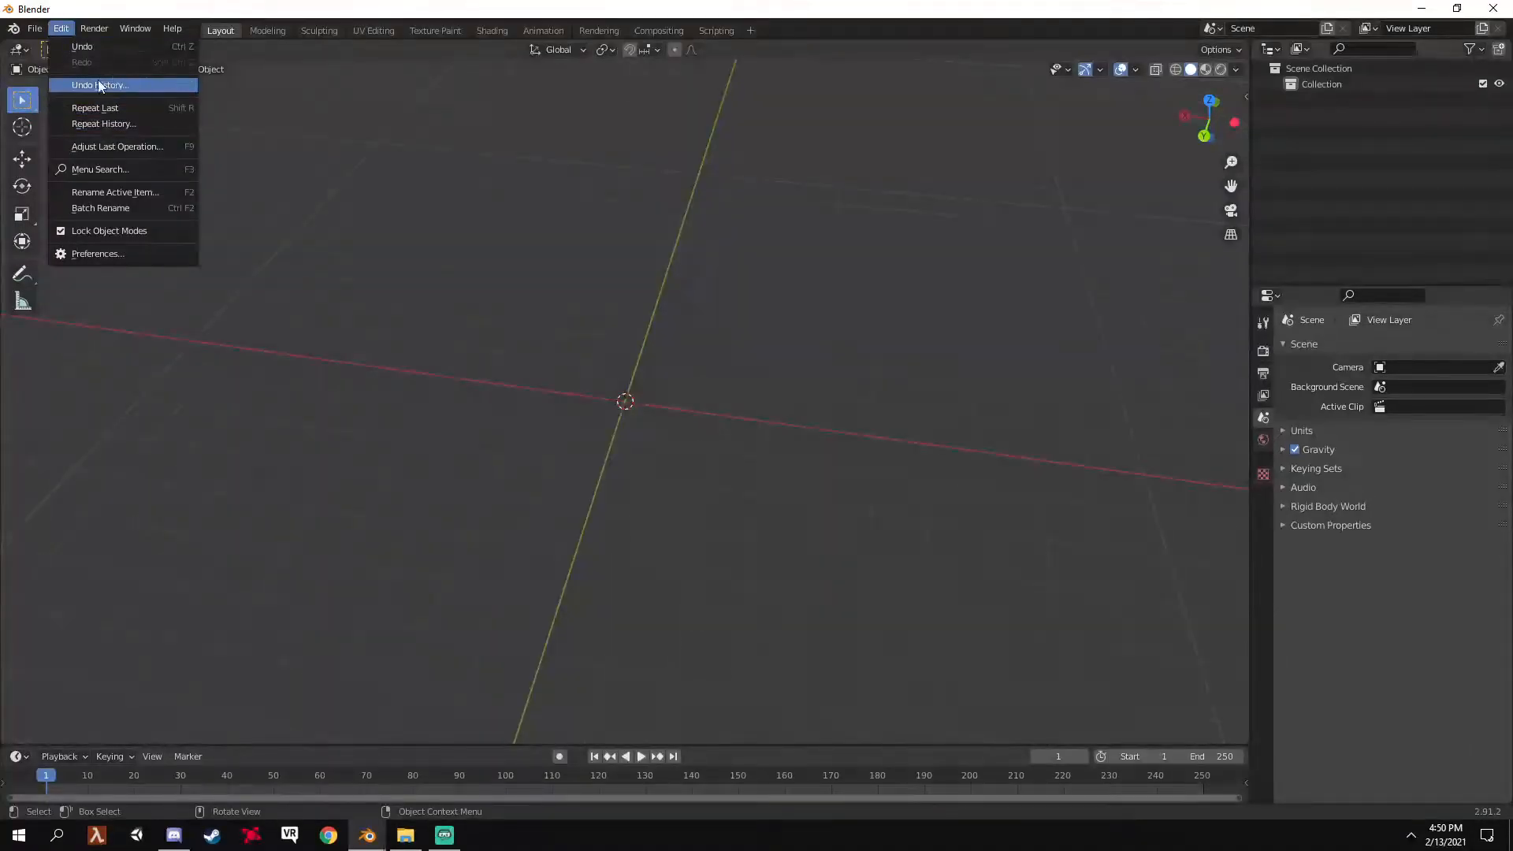
left_click(107, 257)
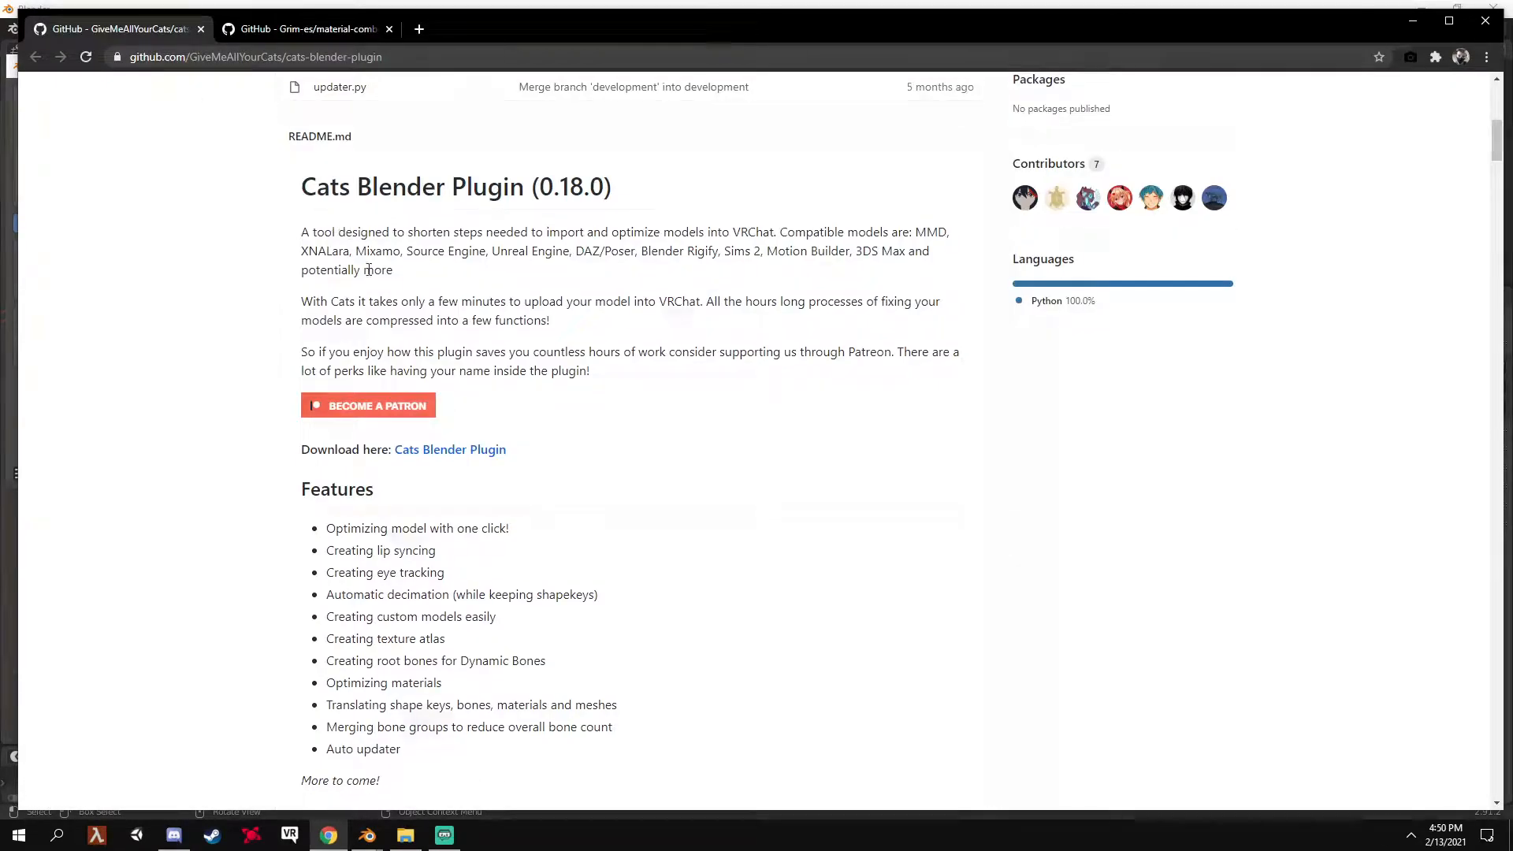
Switch to the browser and download the Cats Blender Plugin zip from the installation section of its GitHub page
scroll(358, 326, "up", 3)
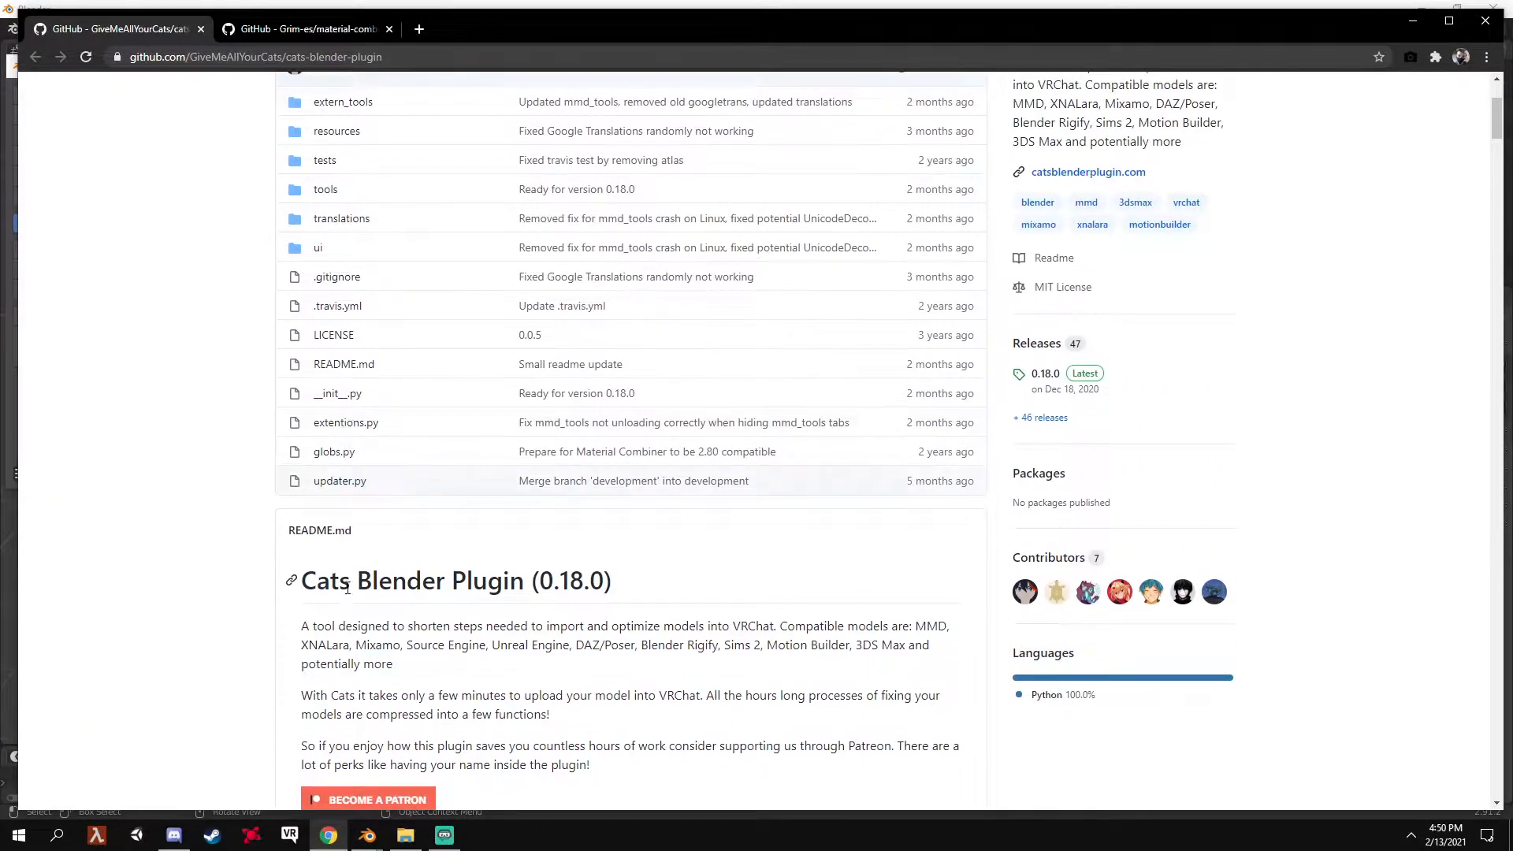
scroll(504, 617, "up", 3)
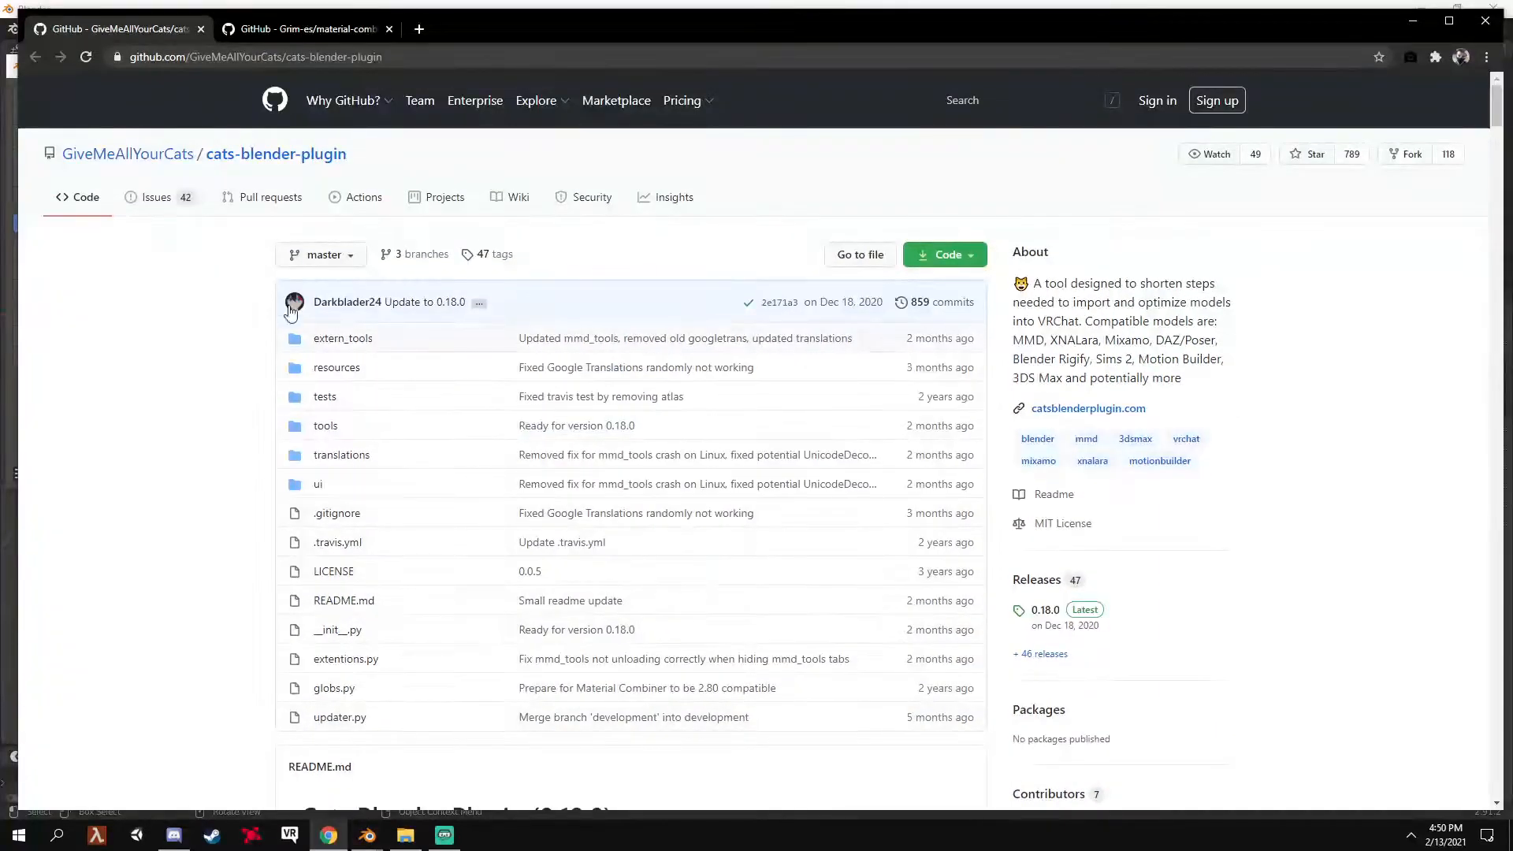
scroll(331, 433, "down", 3)
scroll(307, 466, "down", 12)
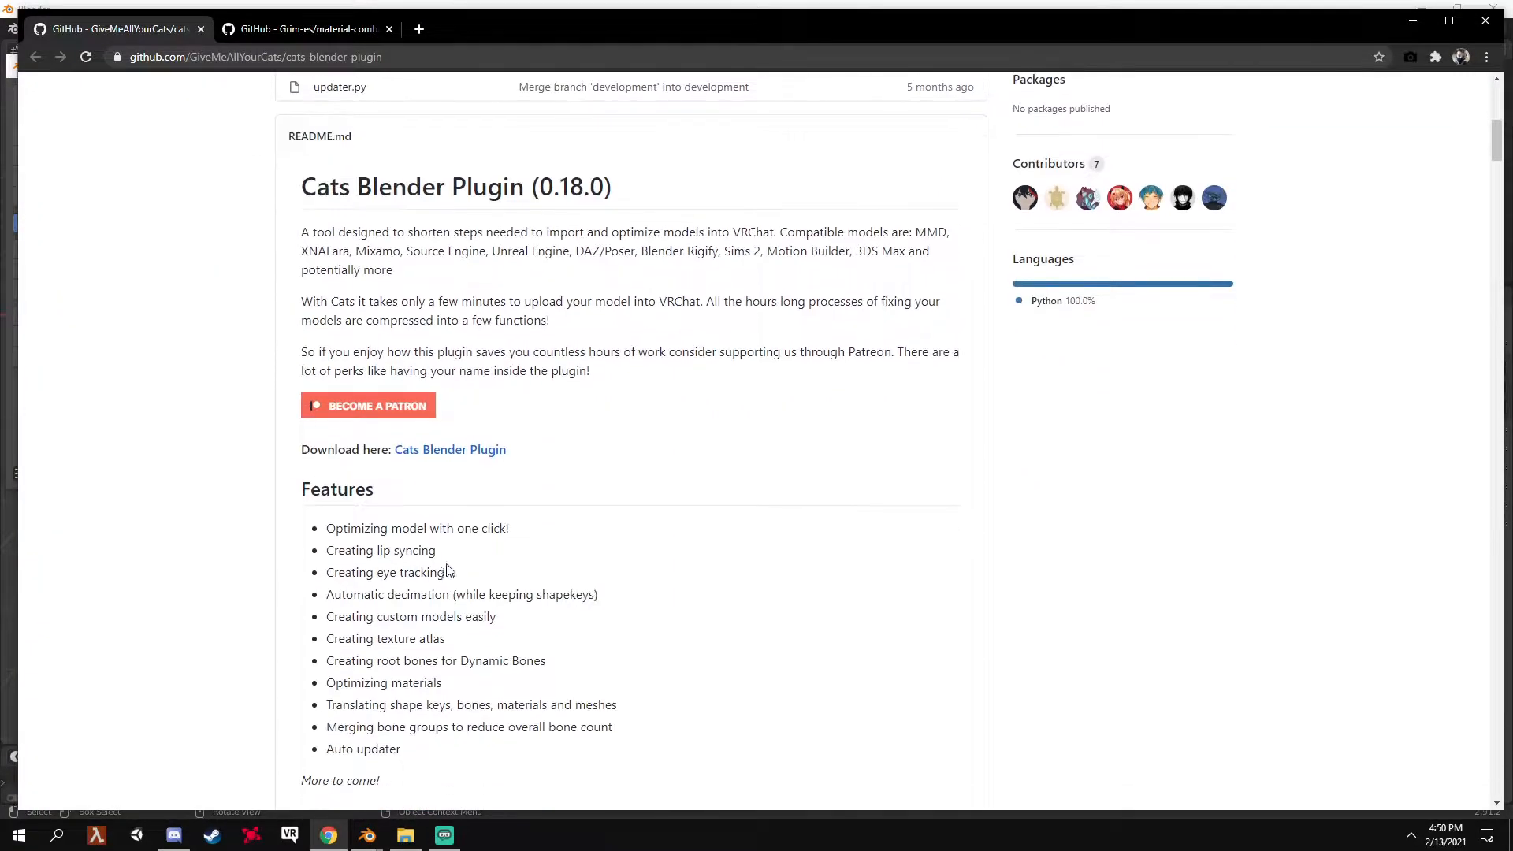
scroll(307, 370, "down", 1)
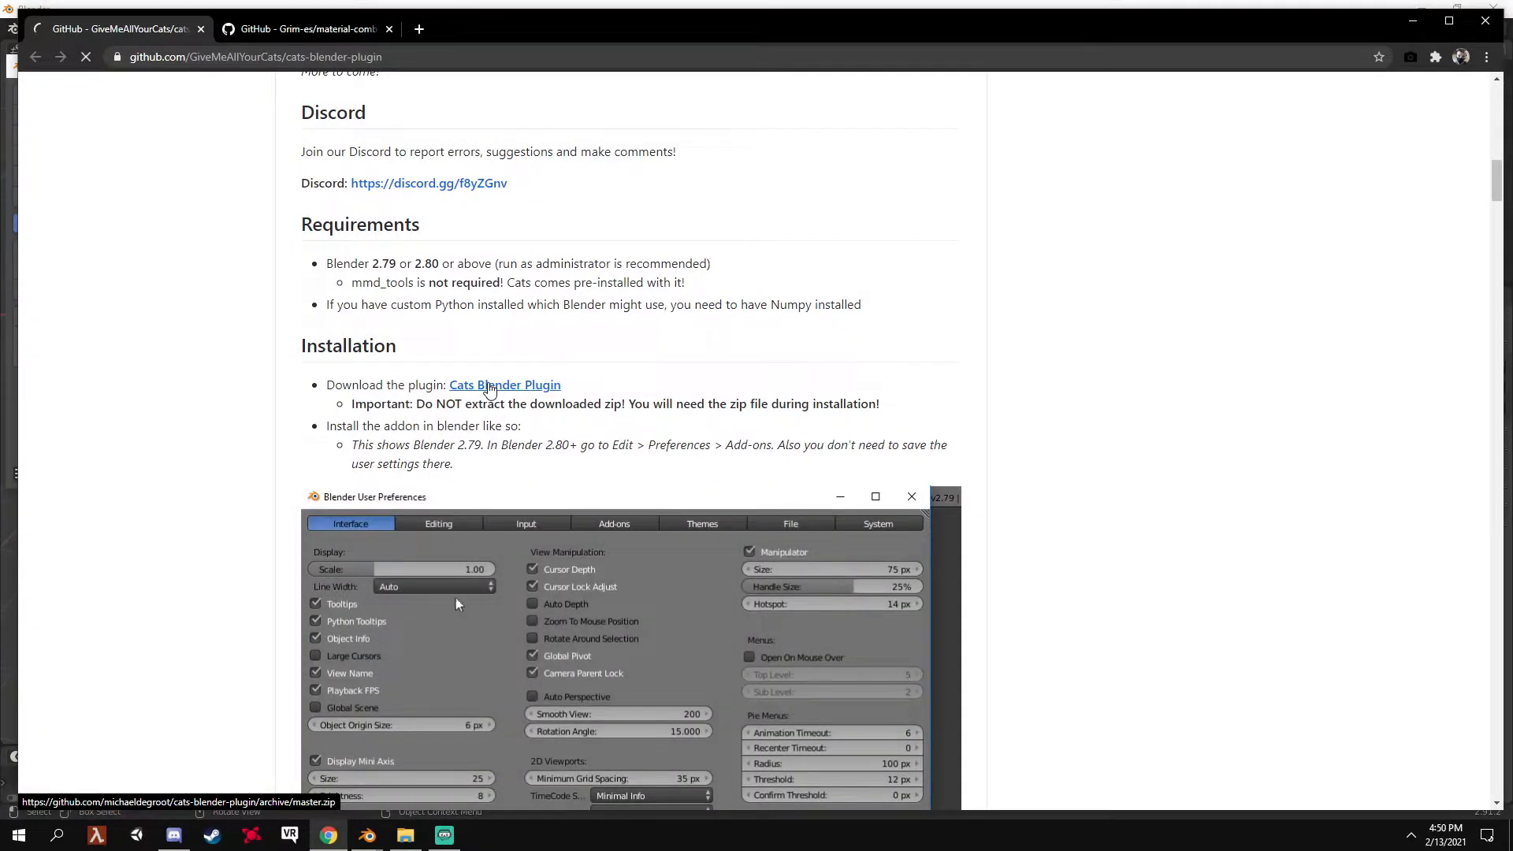
left_click(488, 386)
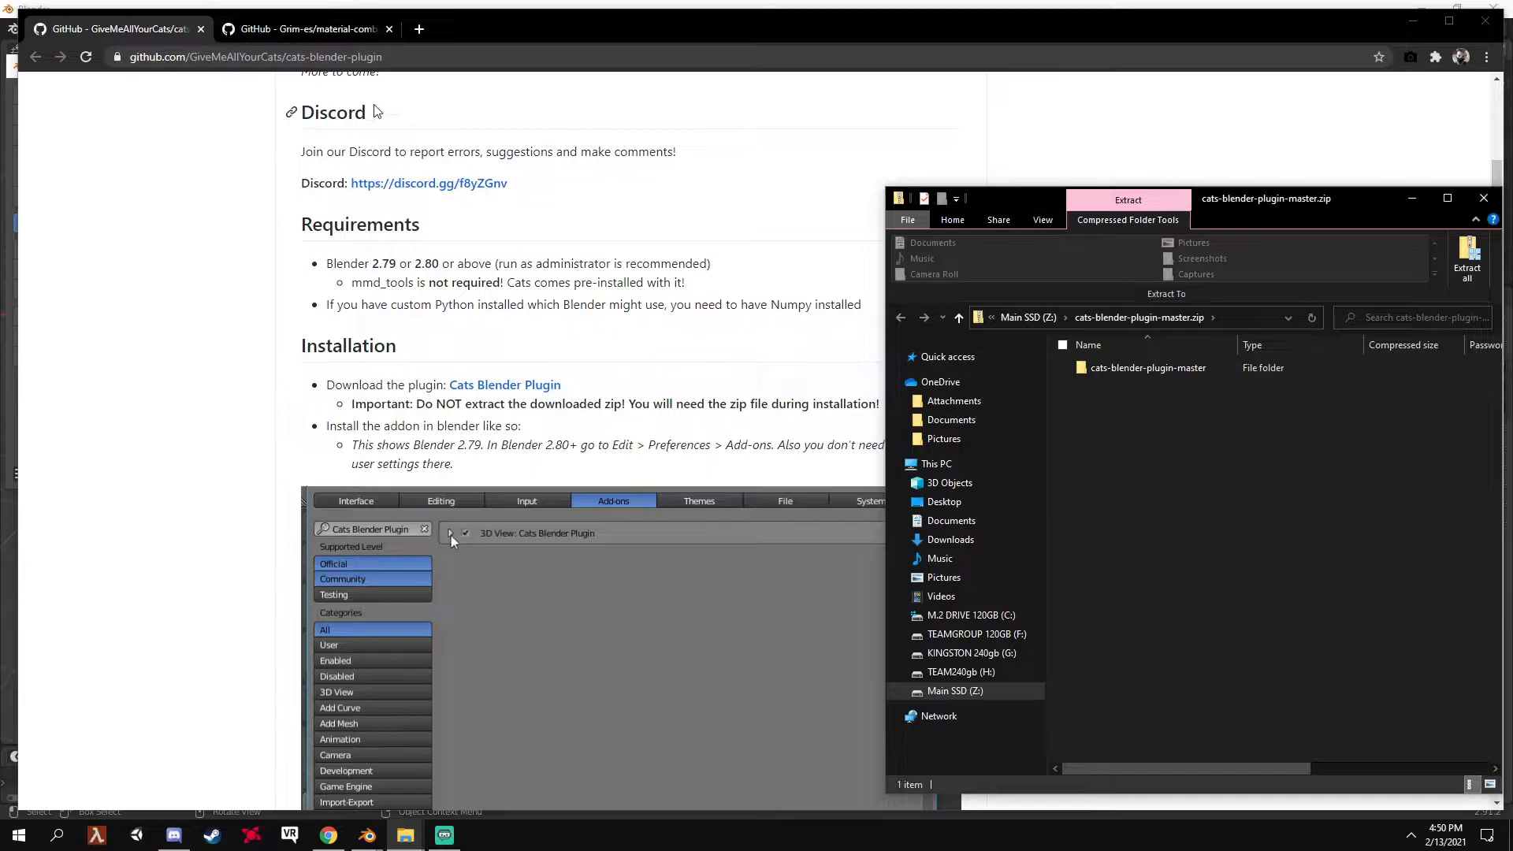
Download the Material-combiner zip from the installation section of the material-combiner-addon GitHub page
left_click(349, 36)
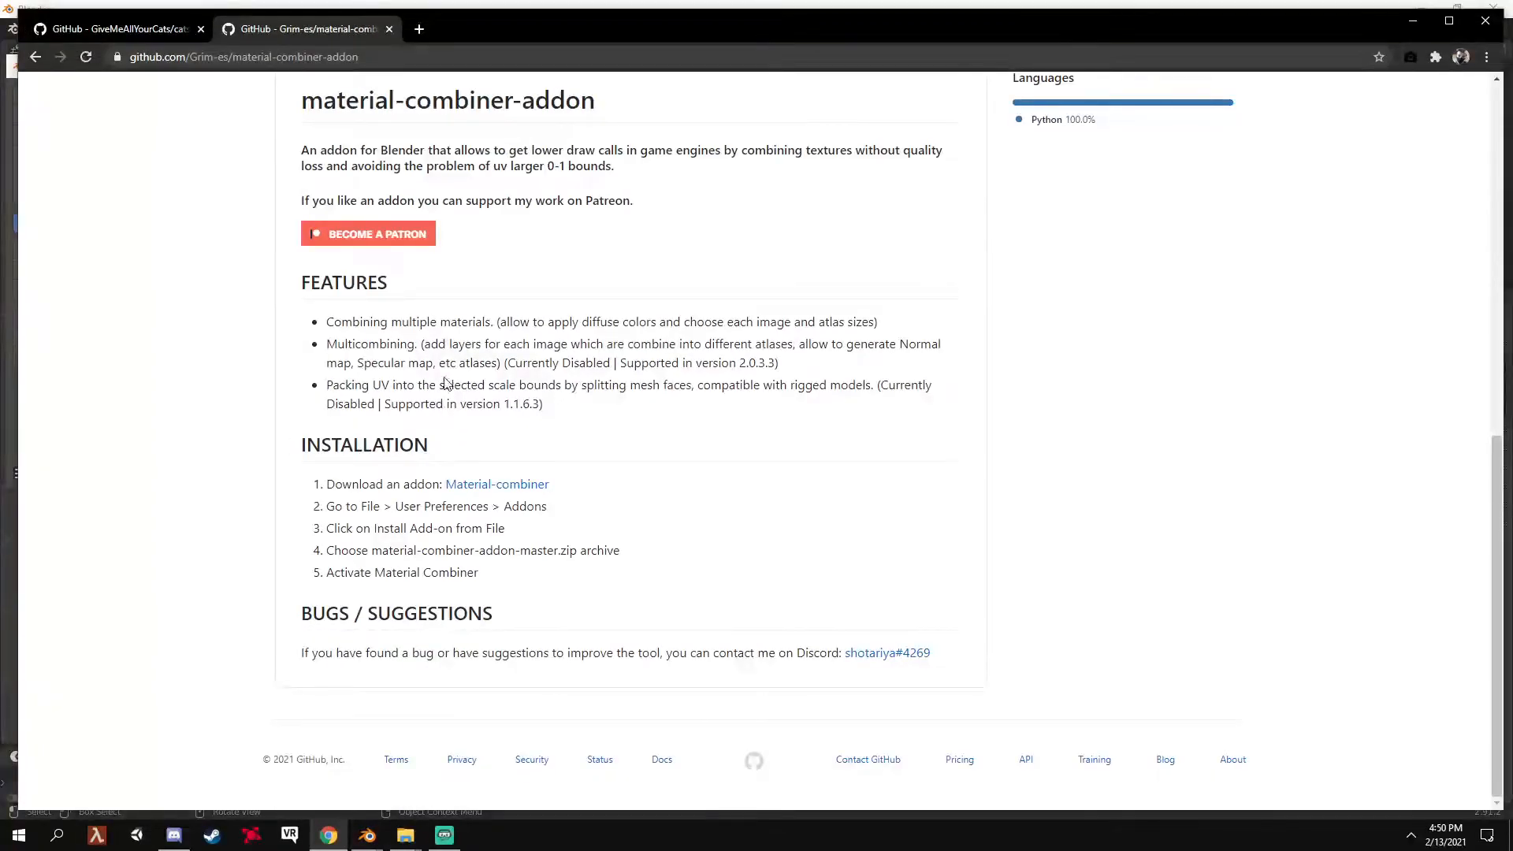
scroll(443, 377, "up", 8)
scroll(355, 476, "down", 7)
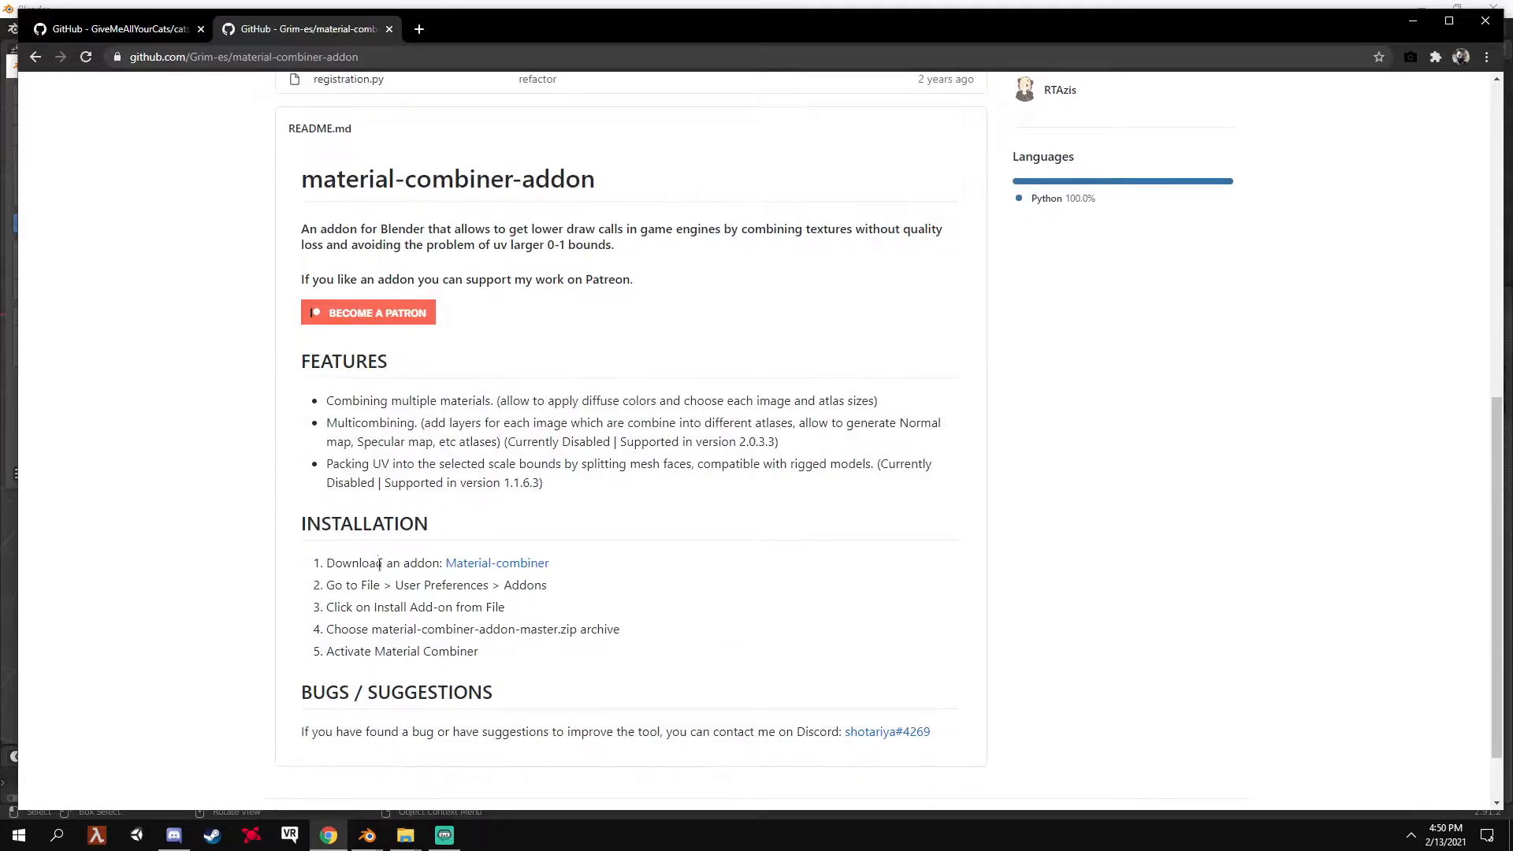
left_click(475, 567)
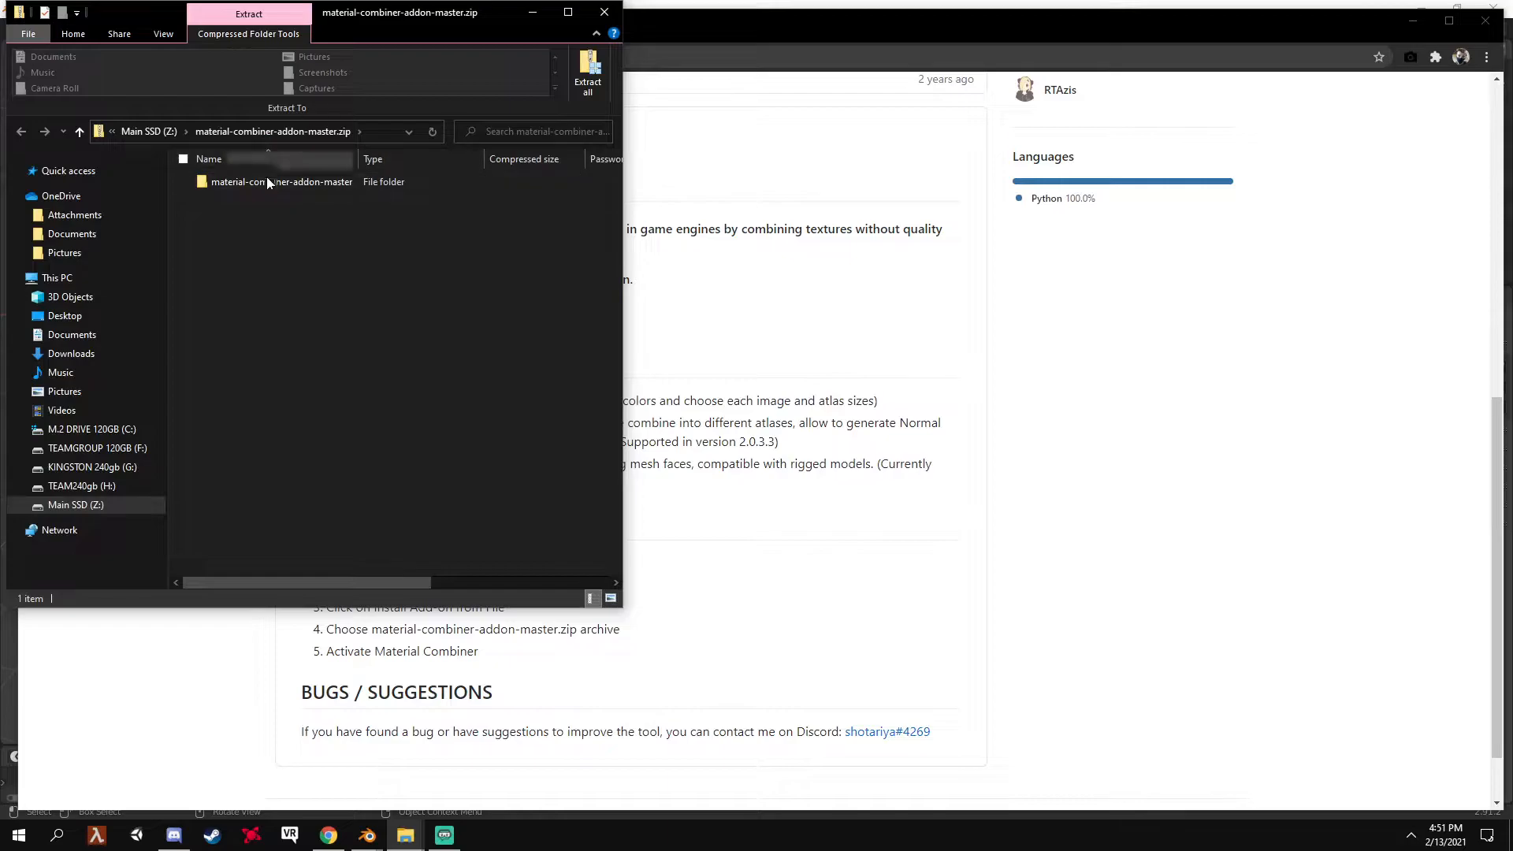
Create a new folder named "BLENDER FILES" on the Main SSD (Z:) drive in File Explorer
left_click(76, 505)
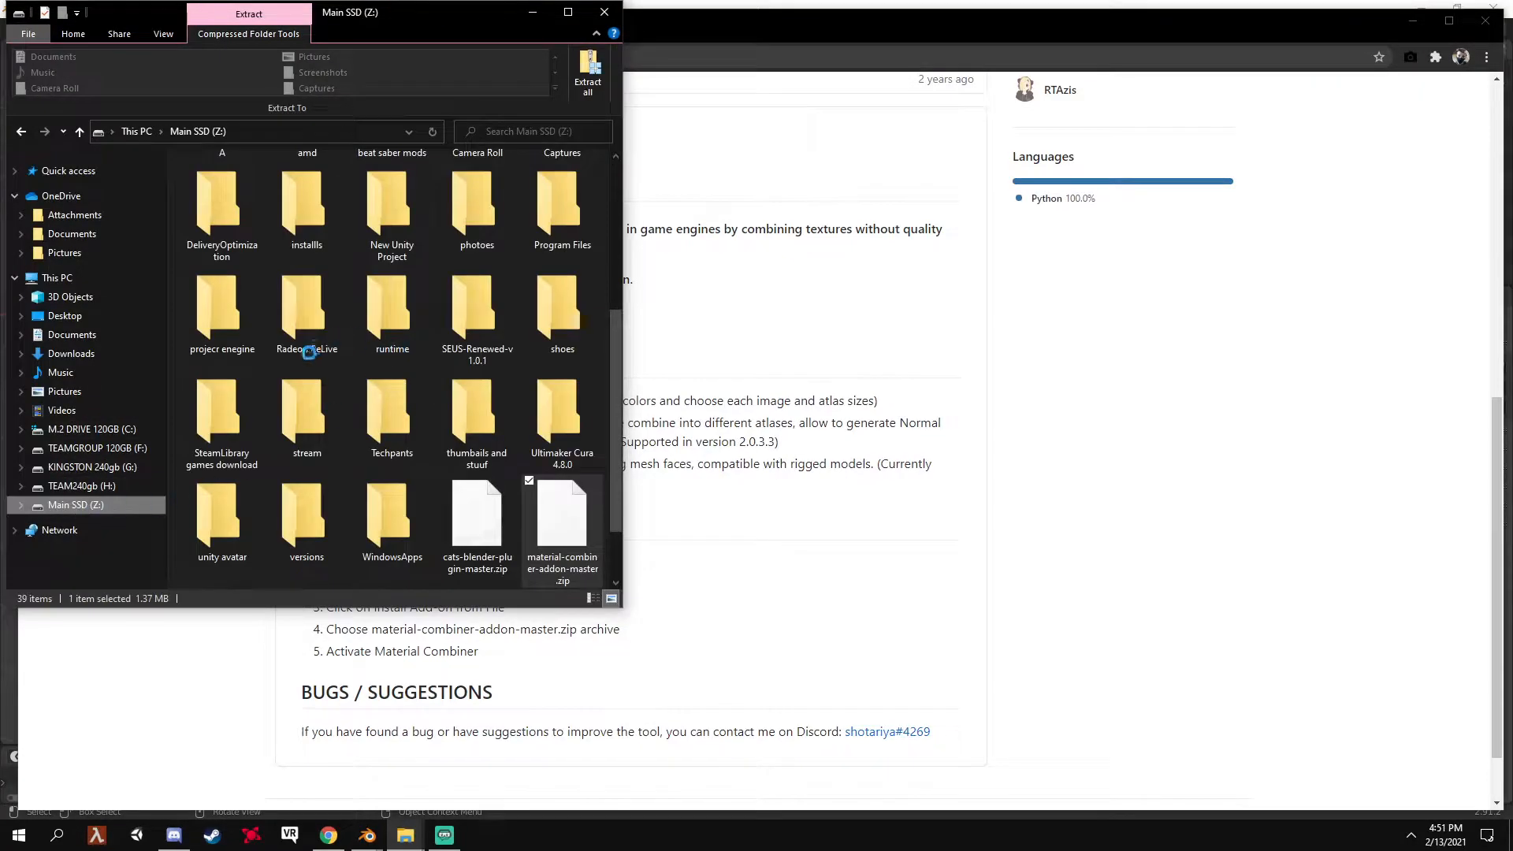
scroll(314, 348, "down", 1)
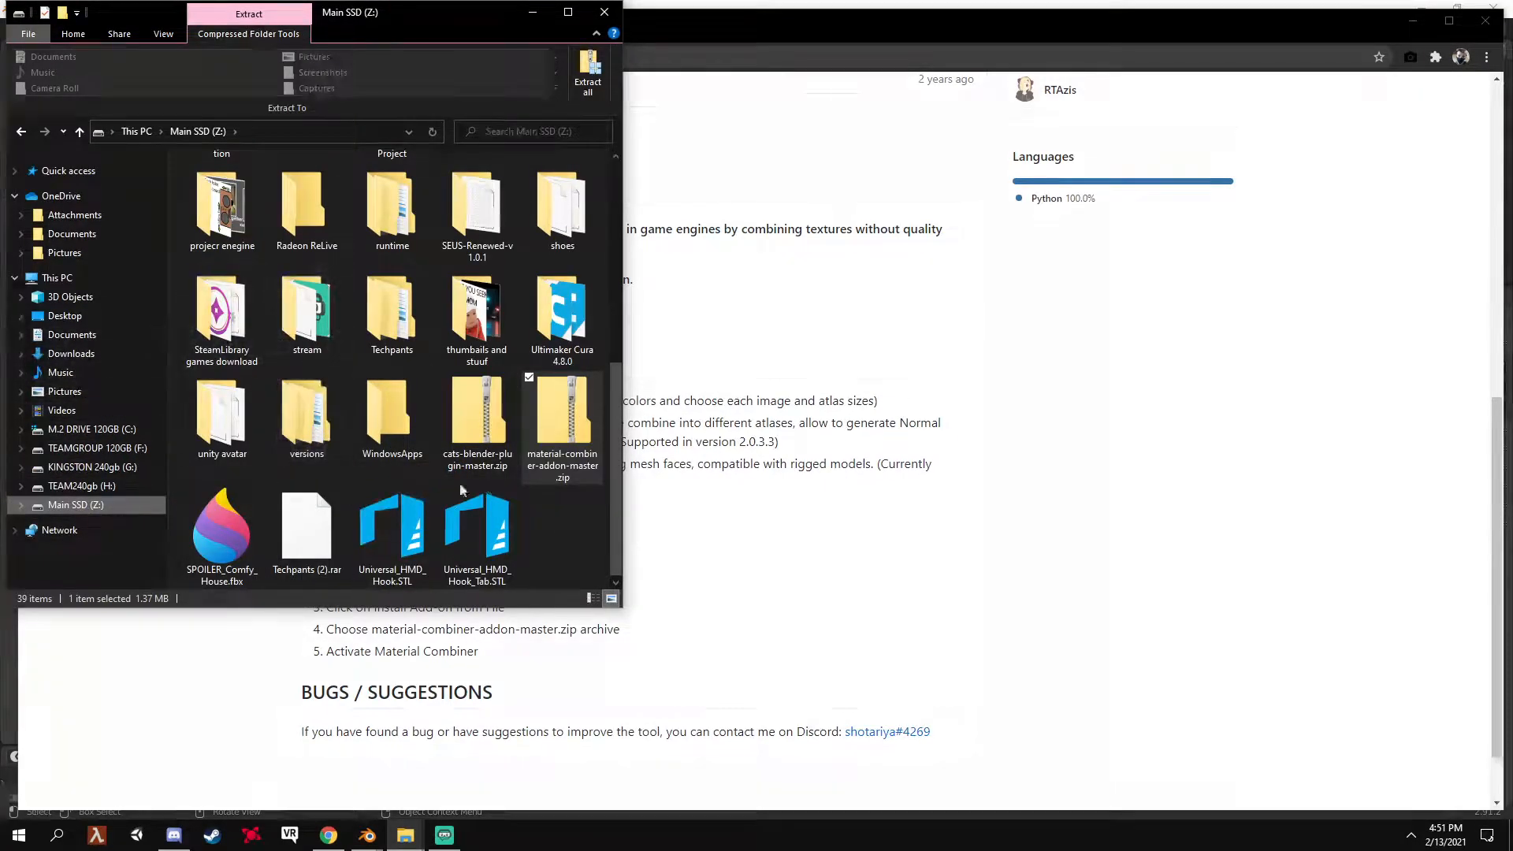
right_click(568, 534)
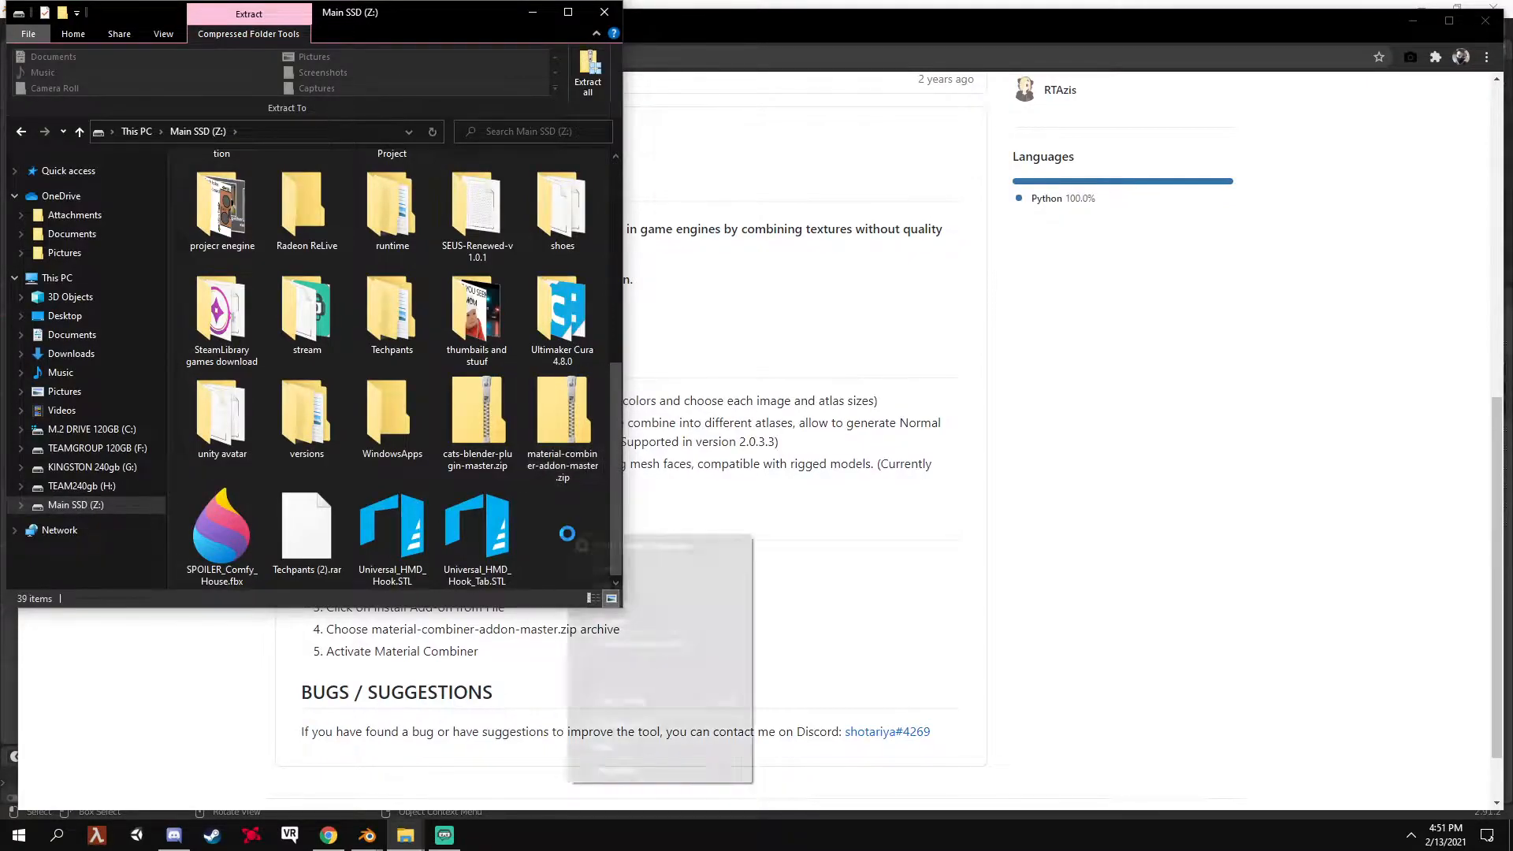
mouse_move(617, 750)
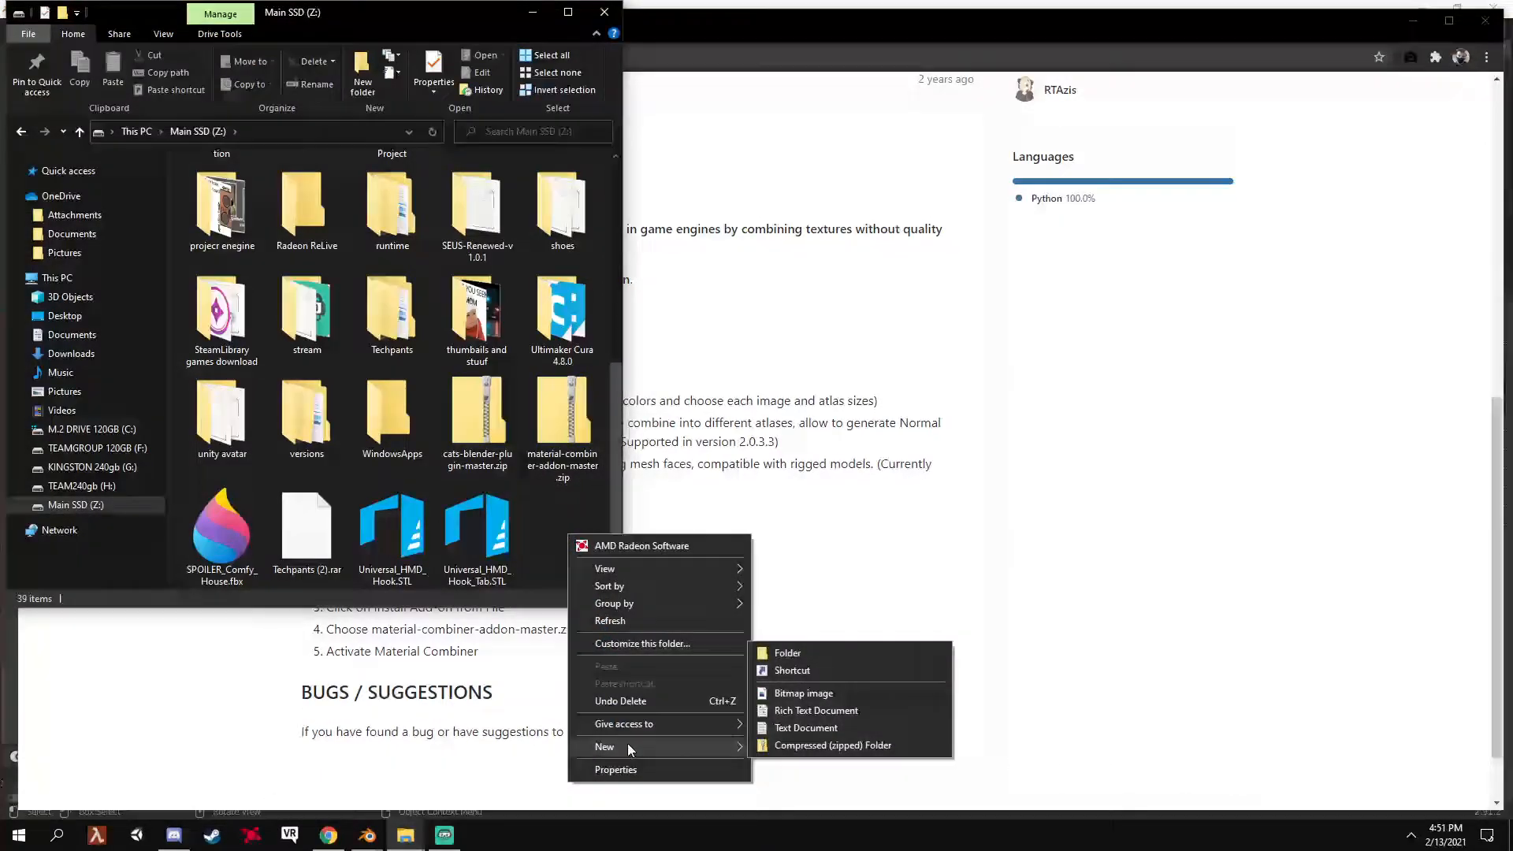
left_click(762, 652)
key("BackSpace")
type("BLENDER FILES")
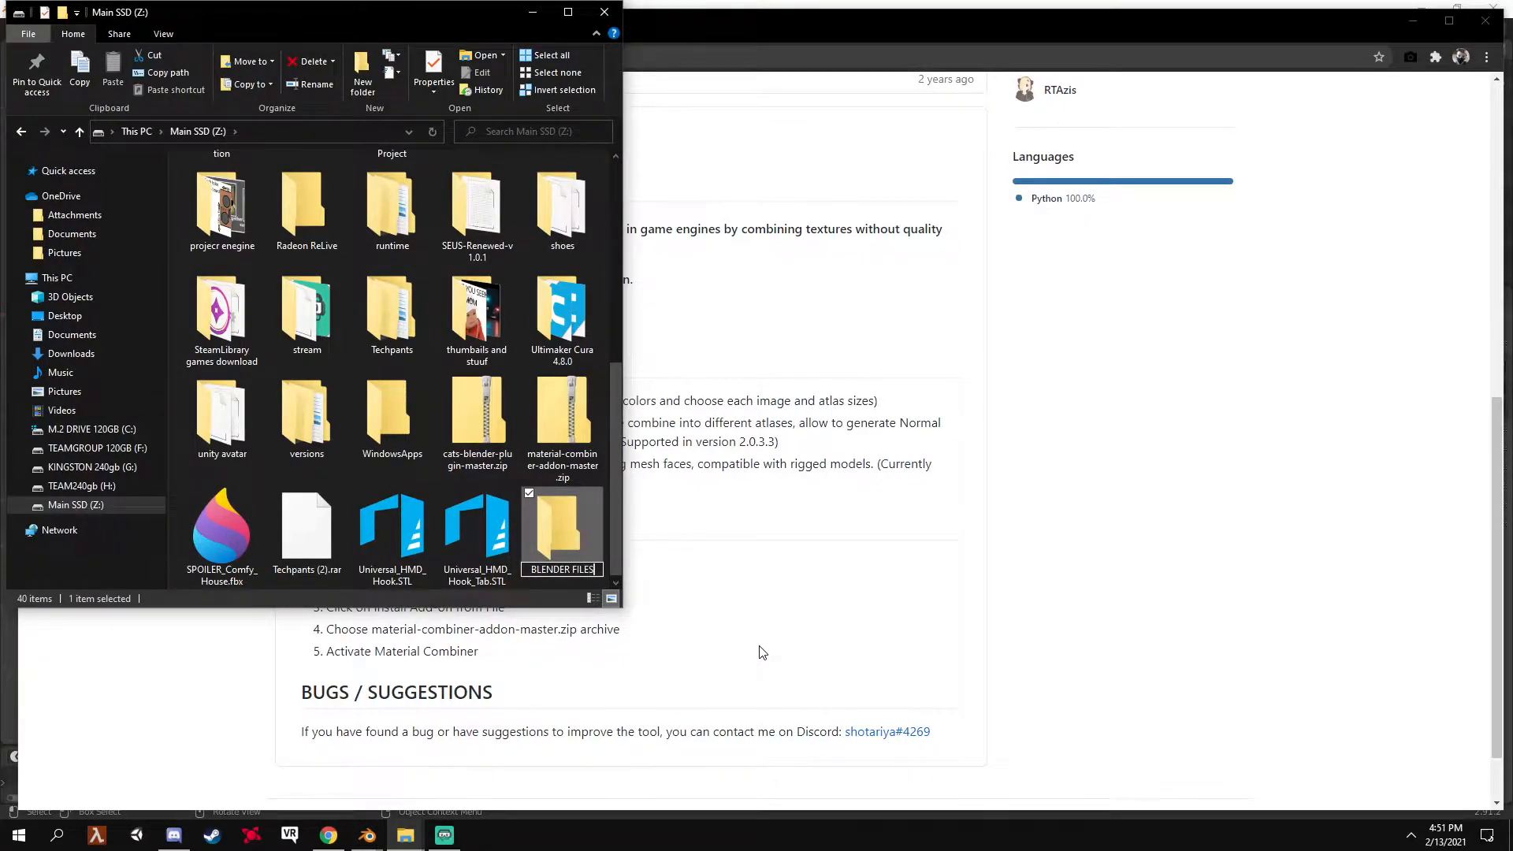
key("Return")
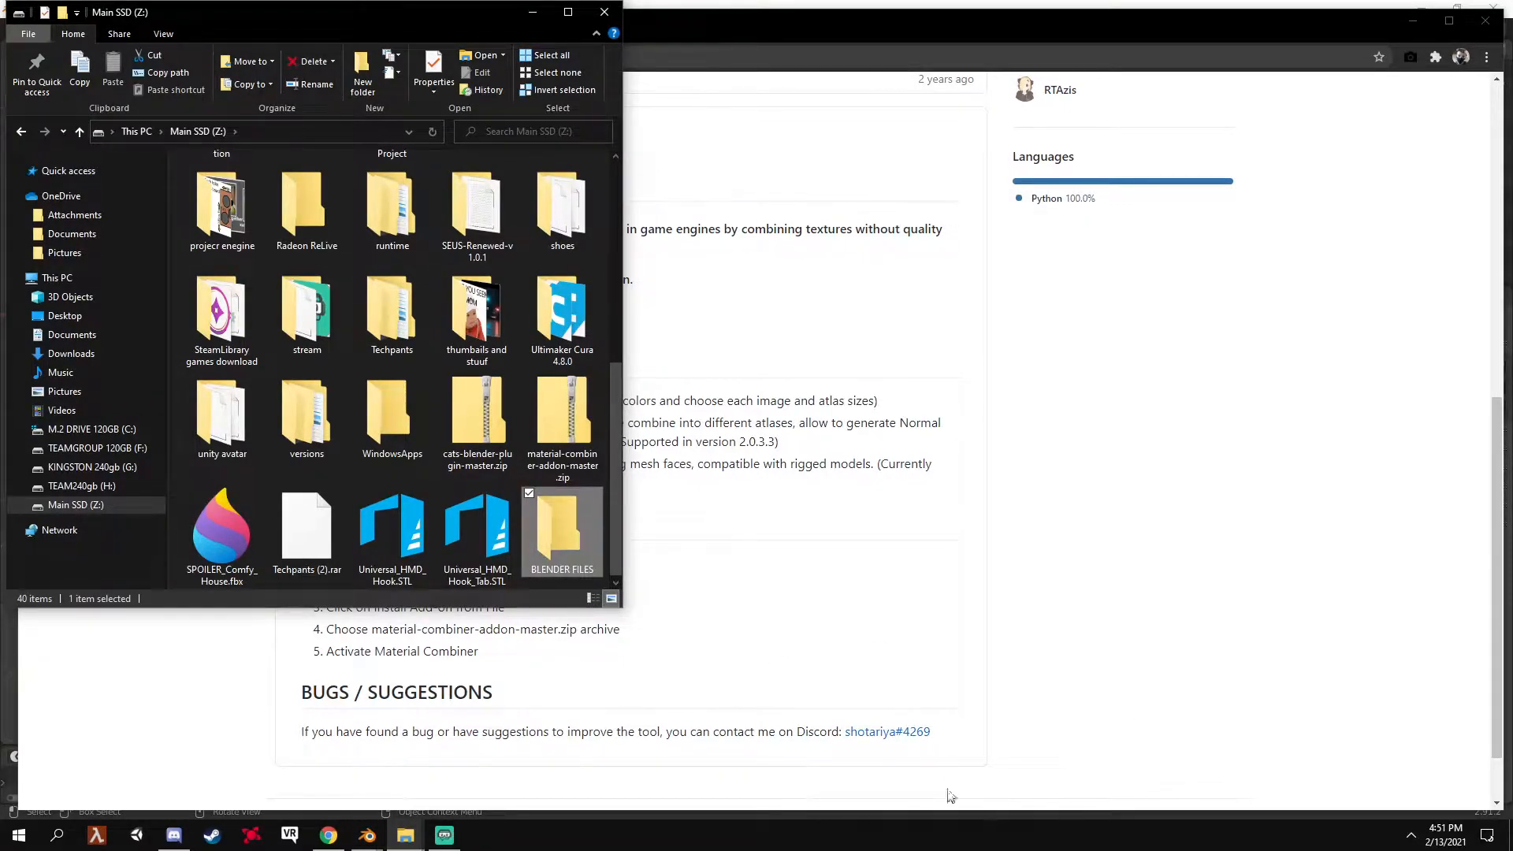
Move material-combiner-addon-master.zip and cats-blender-plugin-master.zip into the BLENDER FILES folder and minimize the File Explorer window
left_click_drag(558, 420, 565, 537)
left_click_drag(476, 418, 481, 524)
left_click(533, 12)
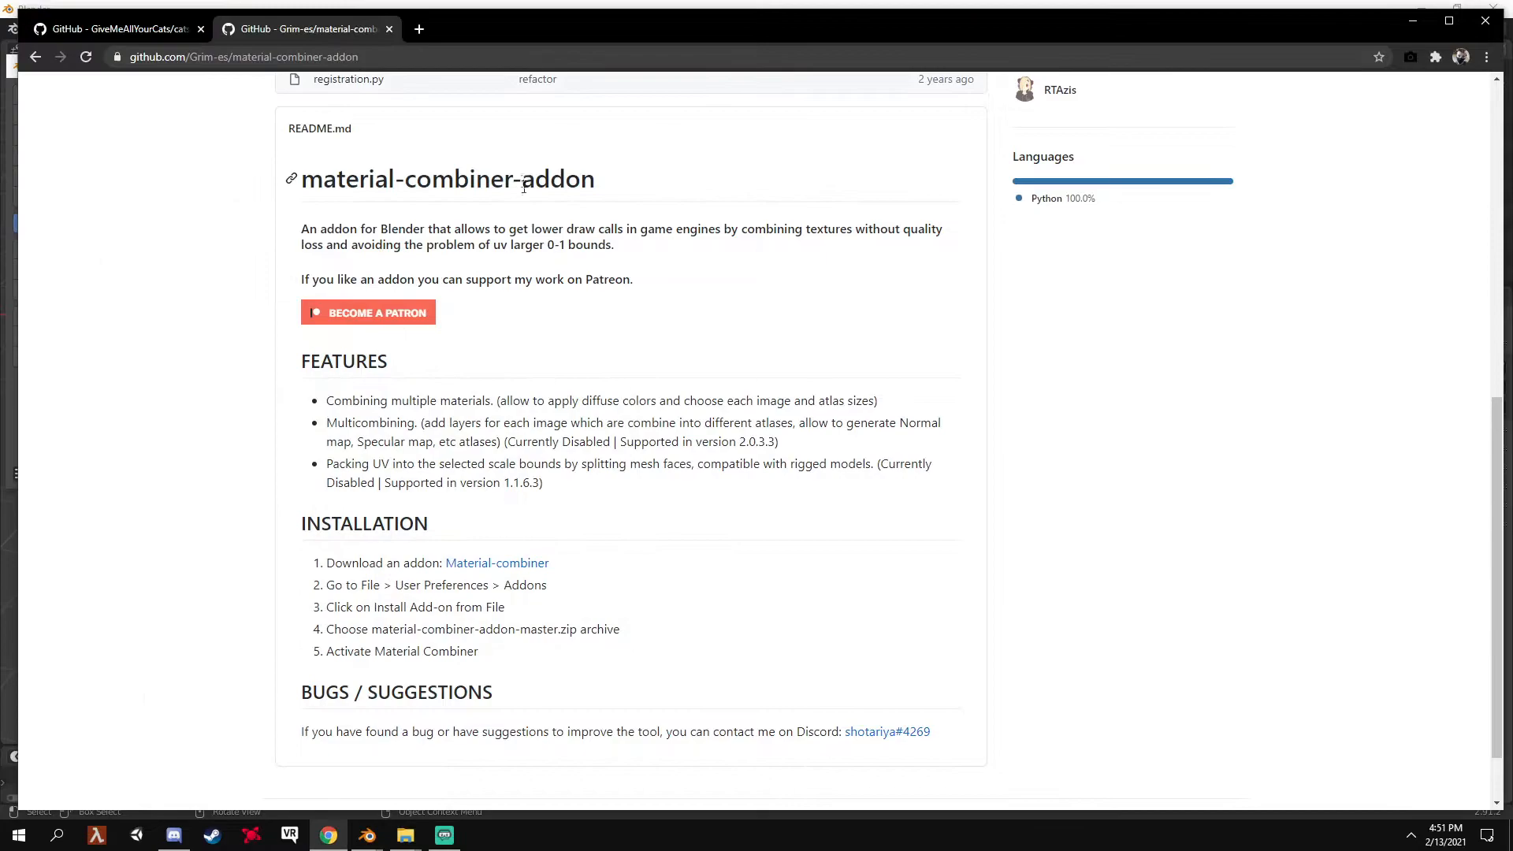
Minimize the browser to return to Blender and open the BLENDER FILES folder in the remaining File Explorer window
scroll(477, 213, "down", 1)
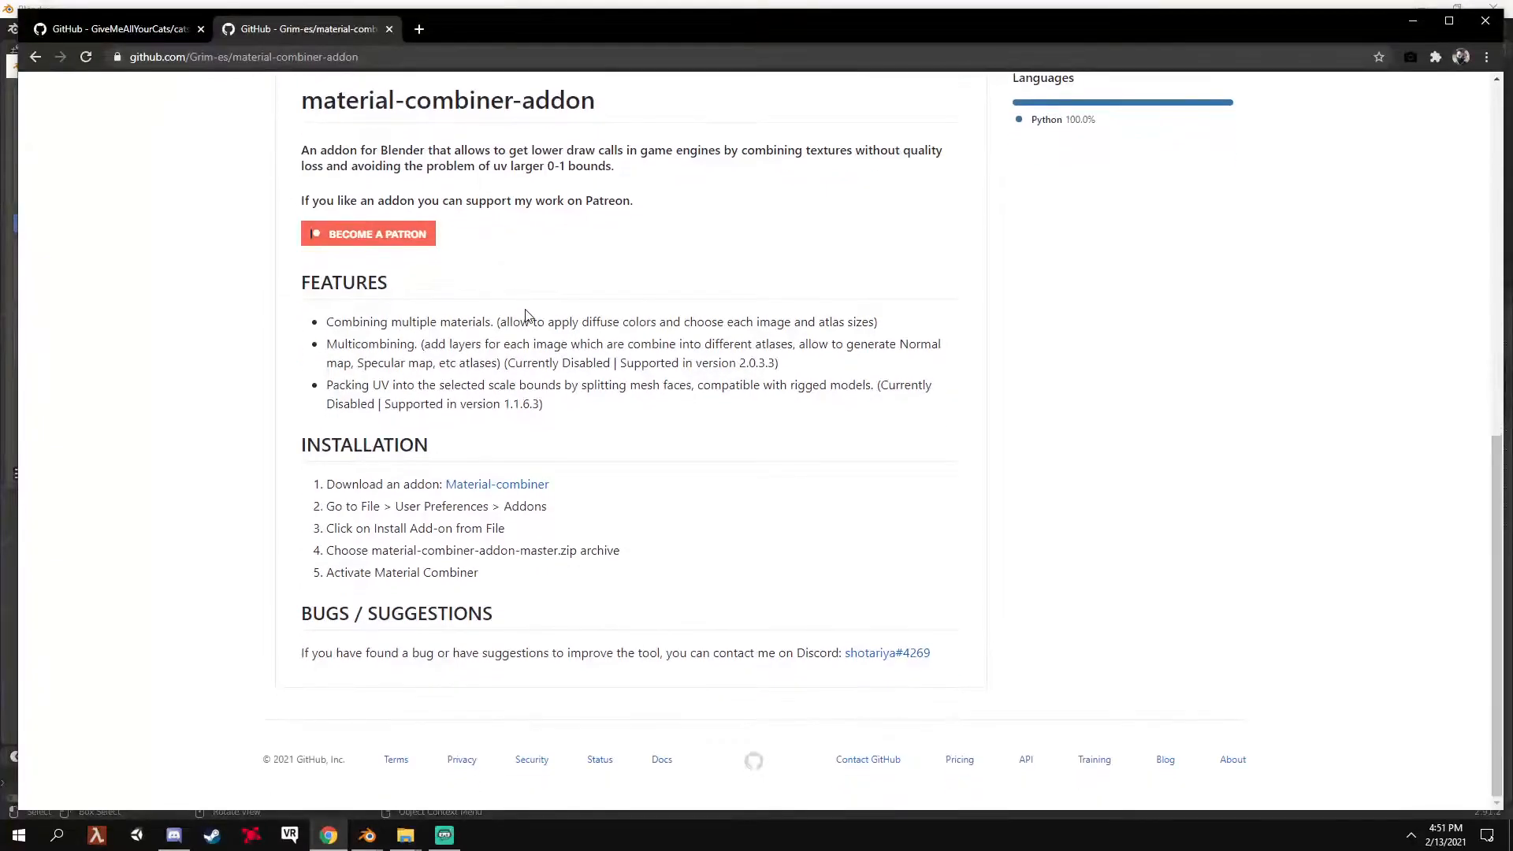
scroll(523, 314, "up", 4)
left_click(1408, 23)
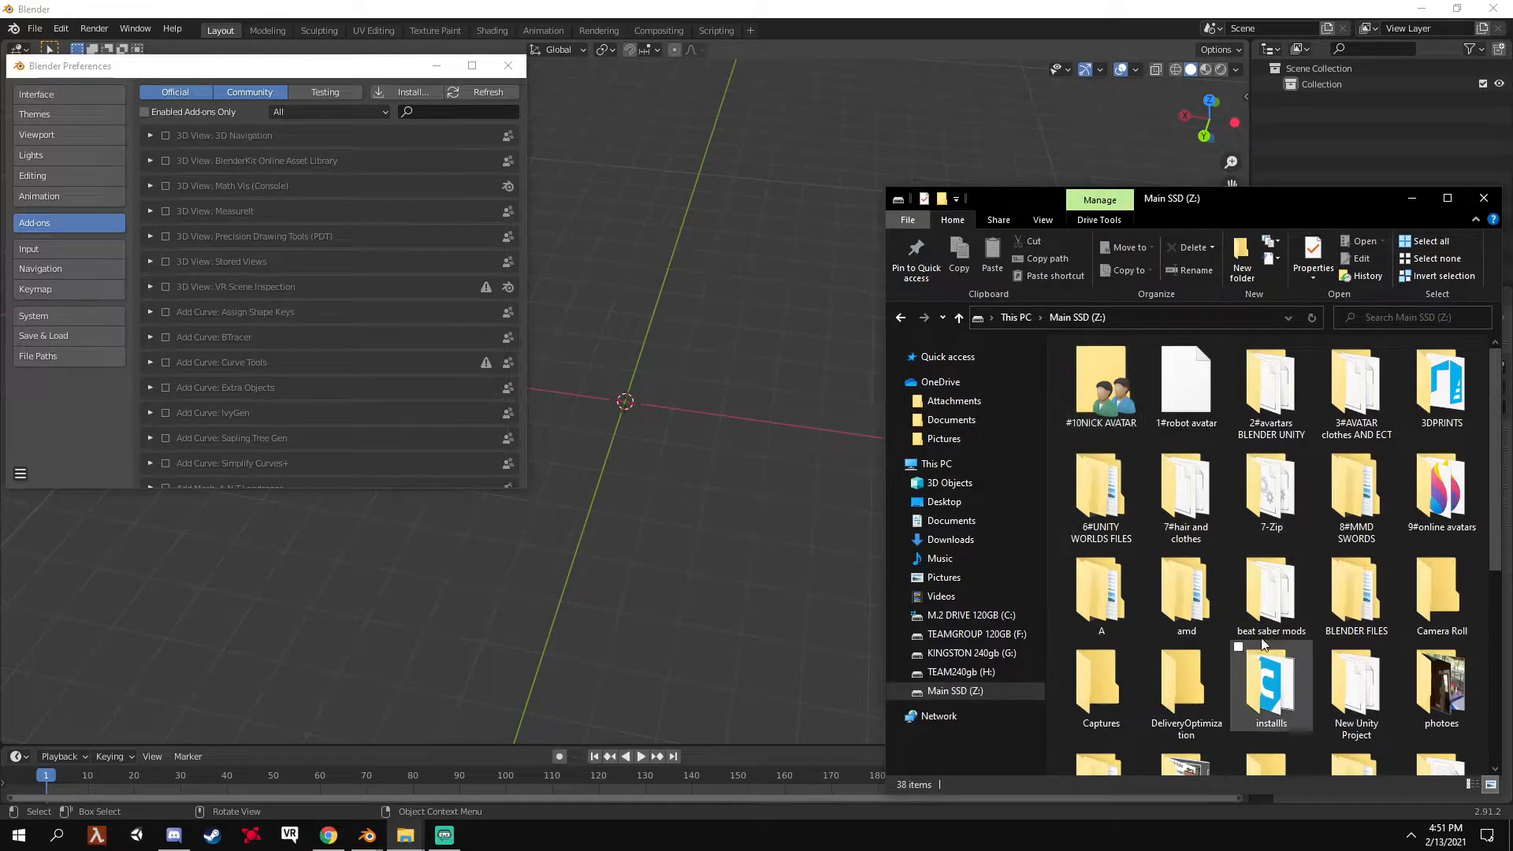
scroll(1251, 635, "down", 5)
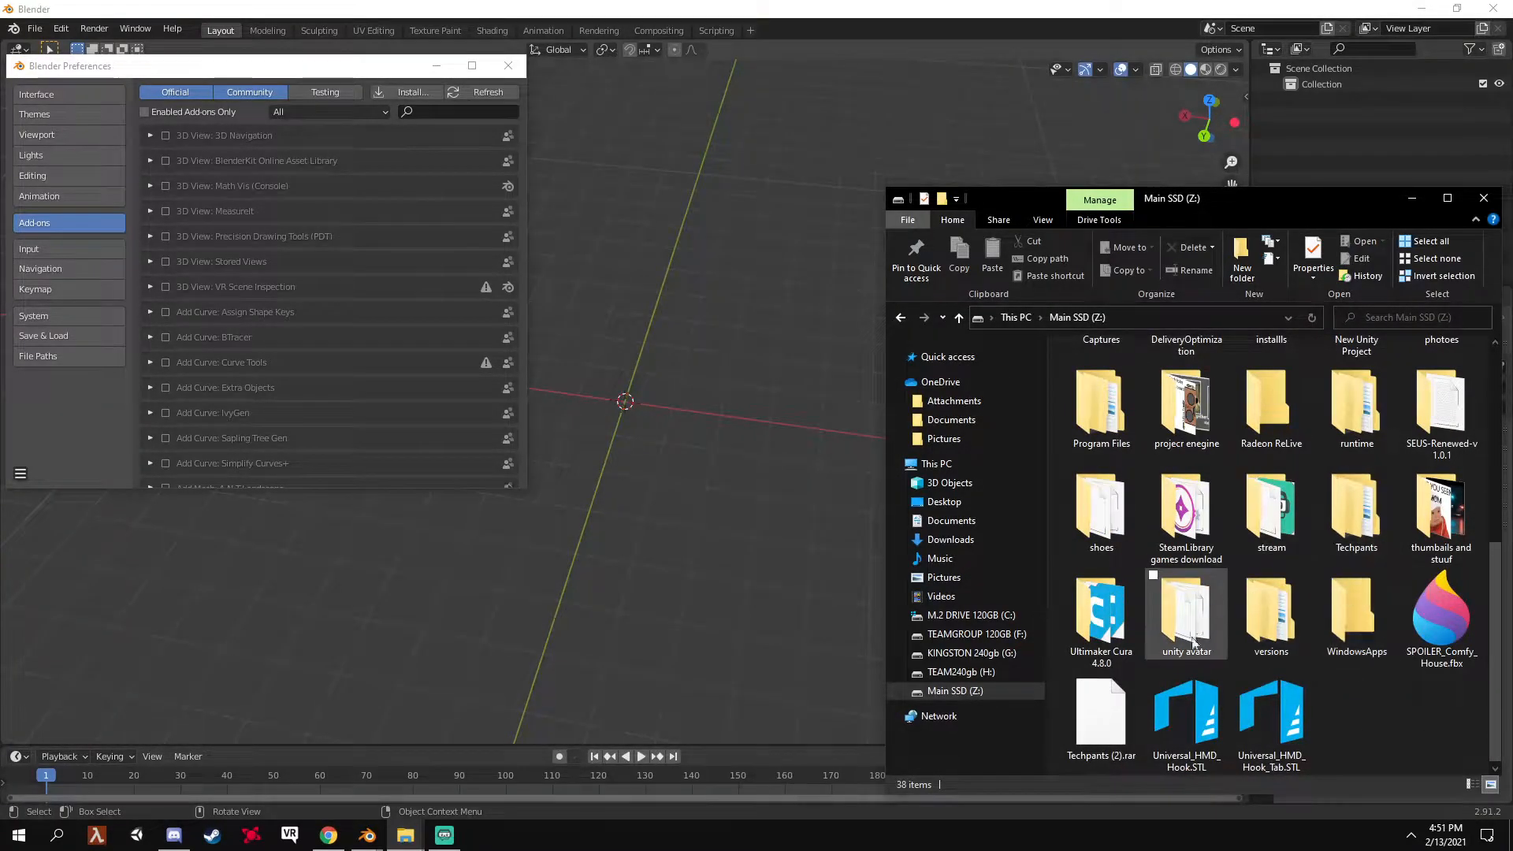
scroll(1177, 604, "up", 5)
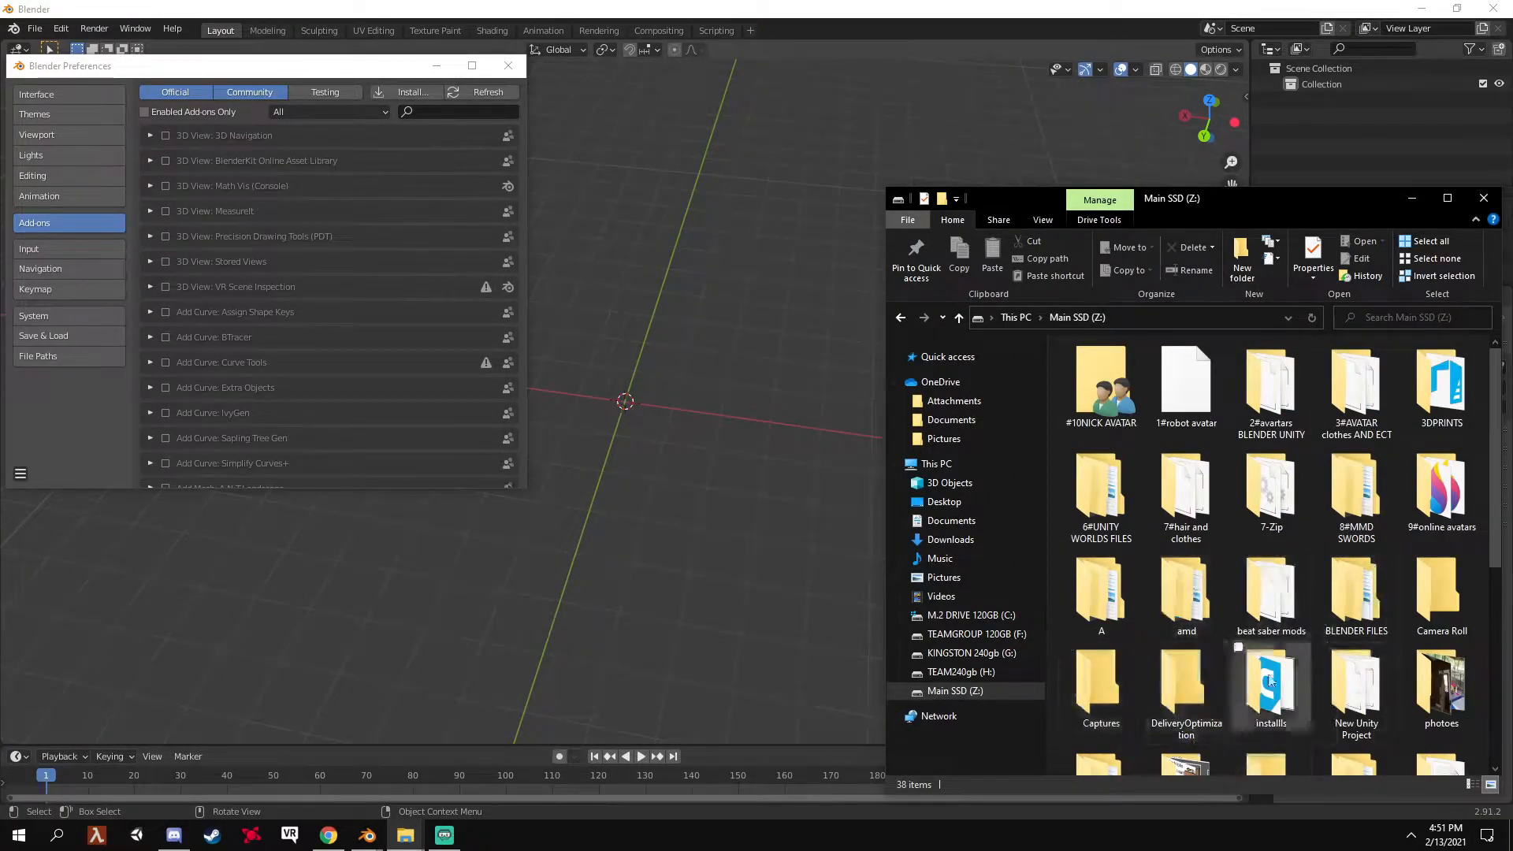
left_click(1356, 627)
double_click(1356, 626)
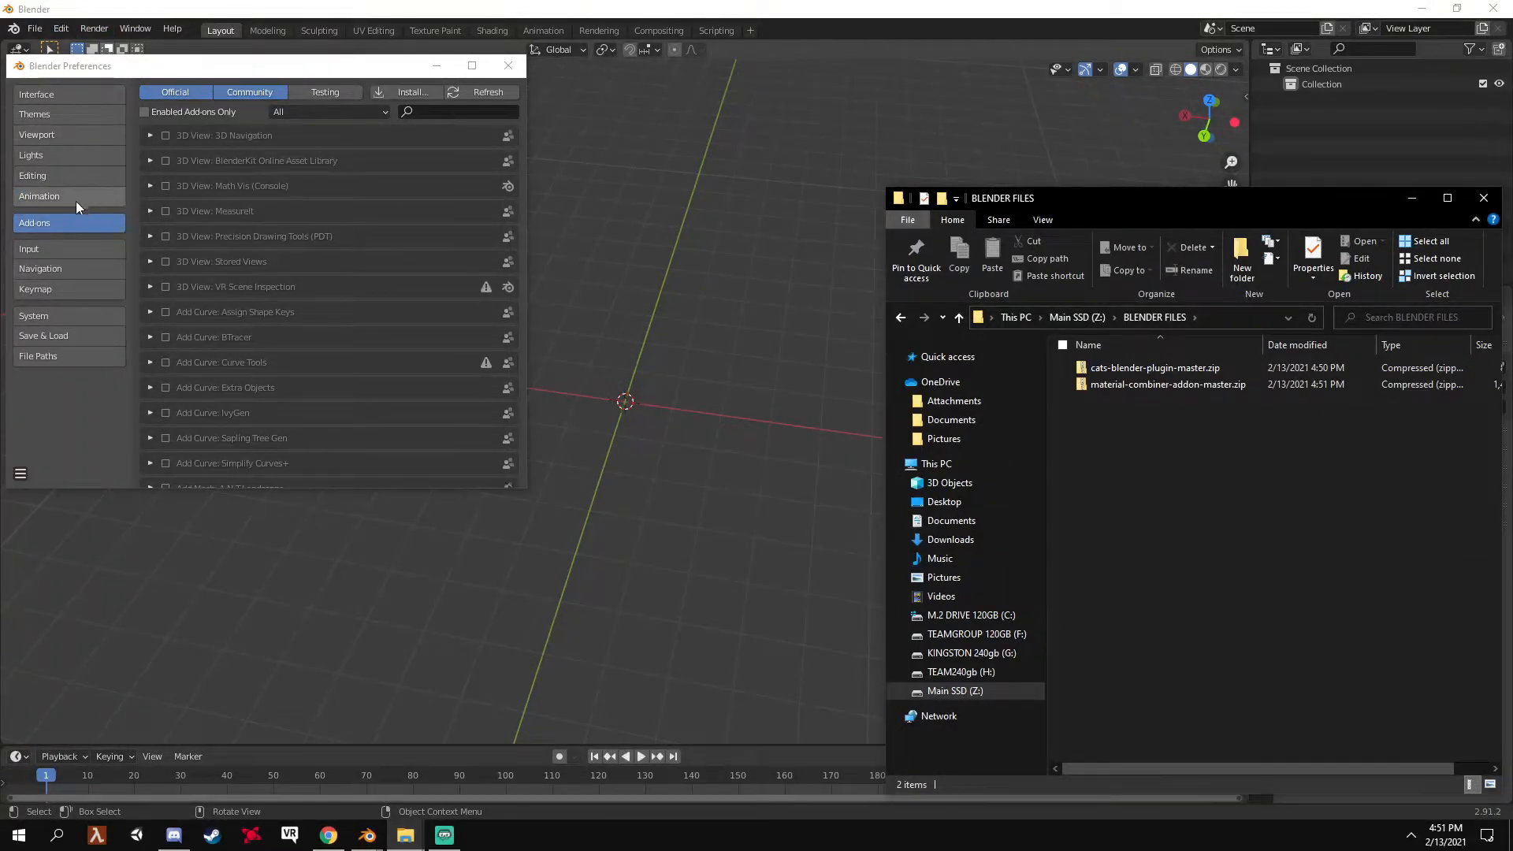
Install the add-on from cats-blender-plugin-master.zip in the BLENDER FILES folder and enable Cats Blender Plugin
left_click(418, 92)
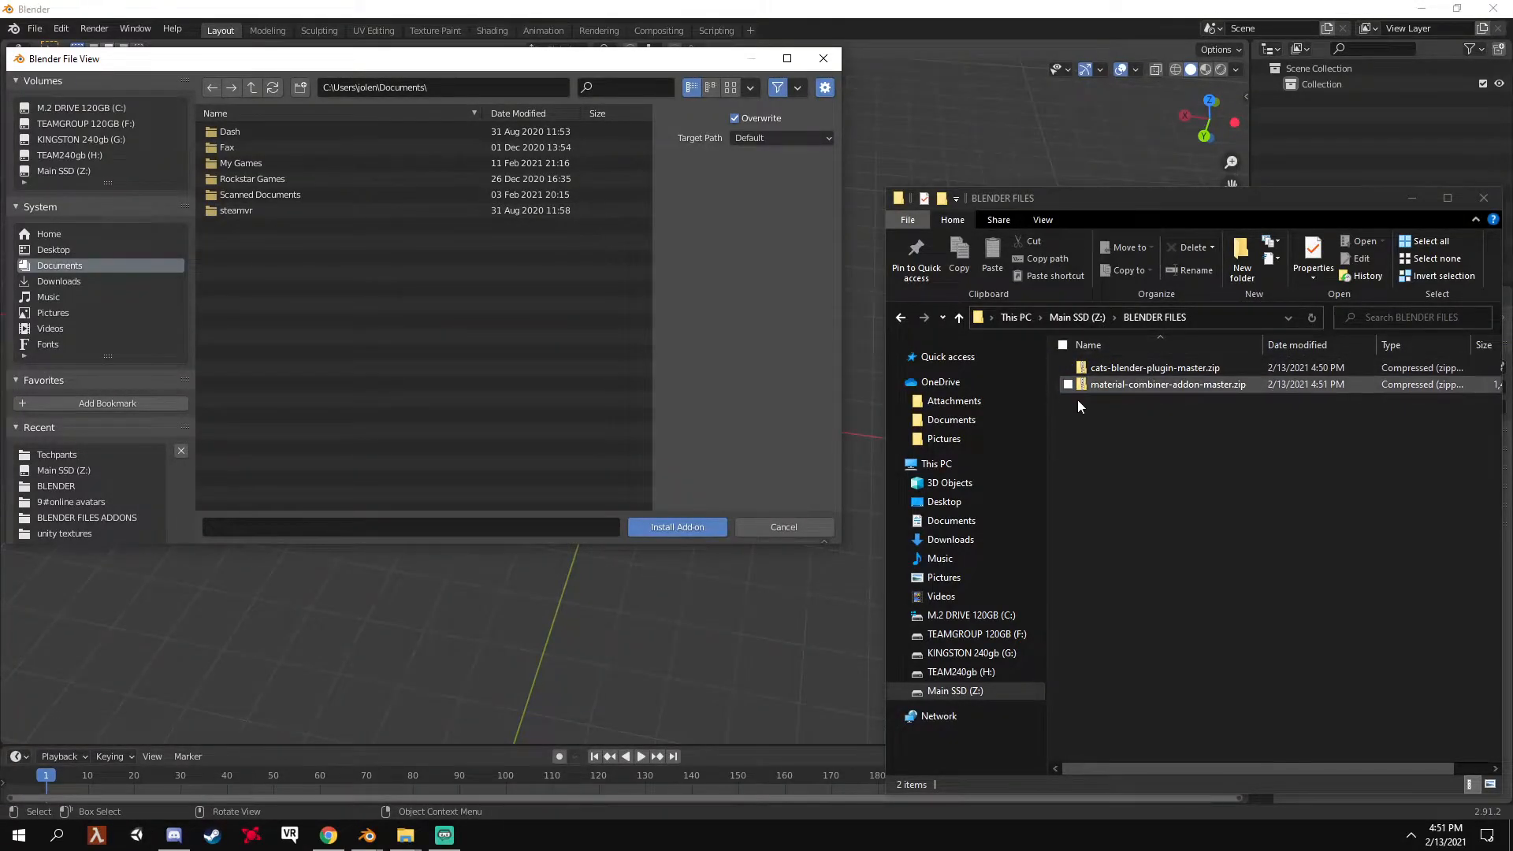
left_click_drag(1101, 372, 391, 442)
left_click_drag(265, 521, 262, 523)
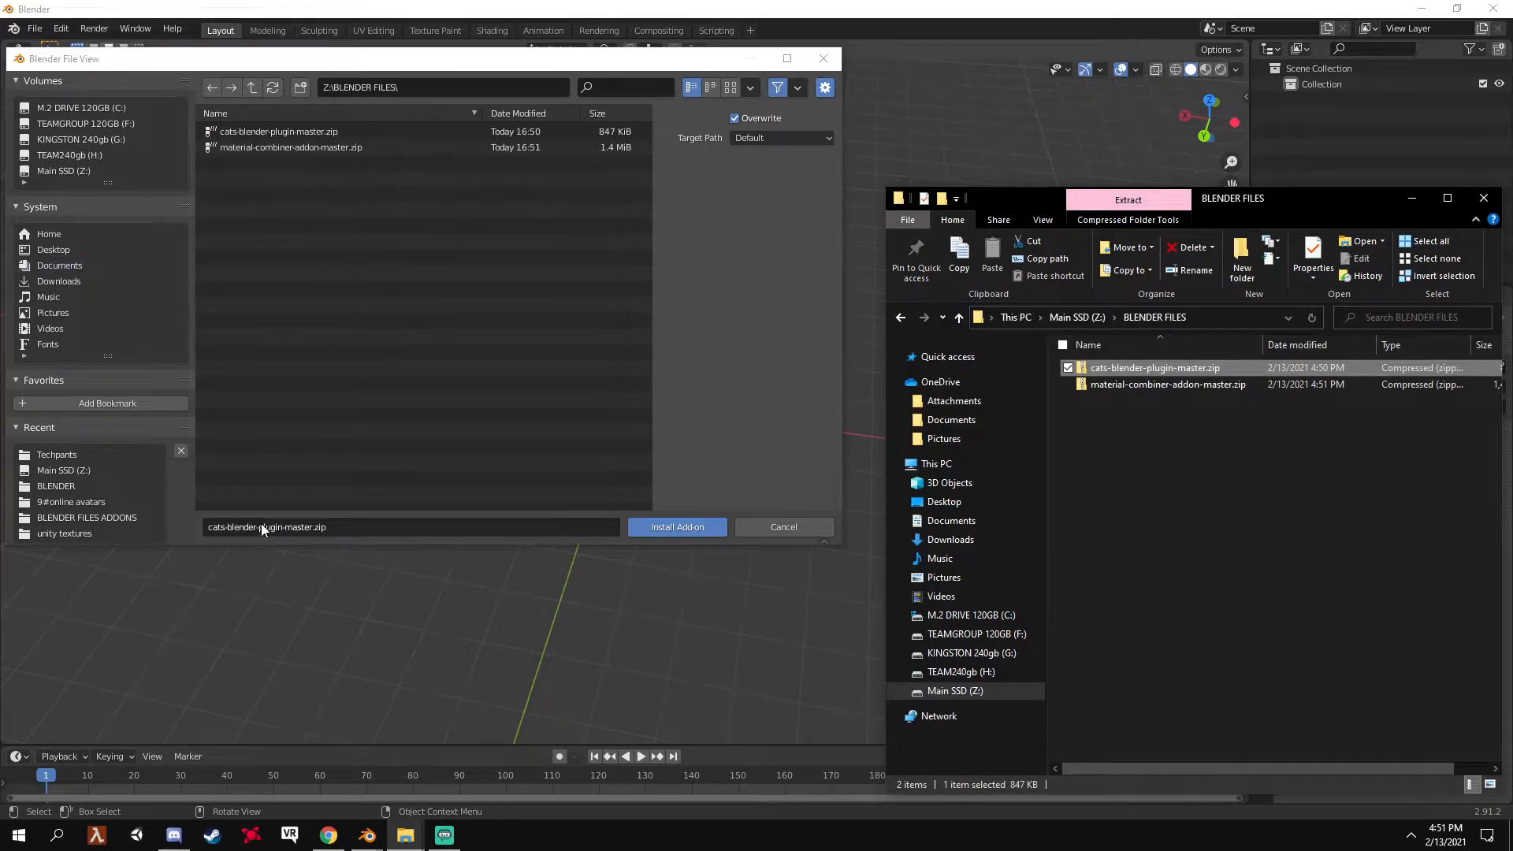
left_click(703, 527)
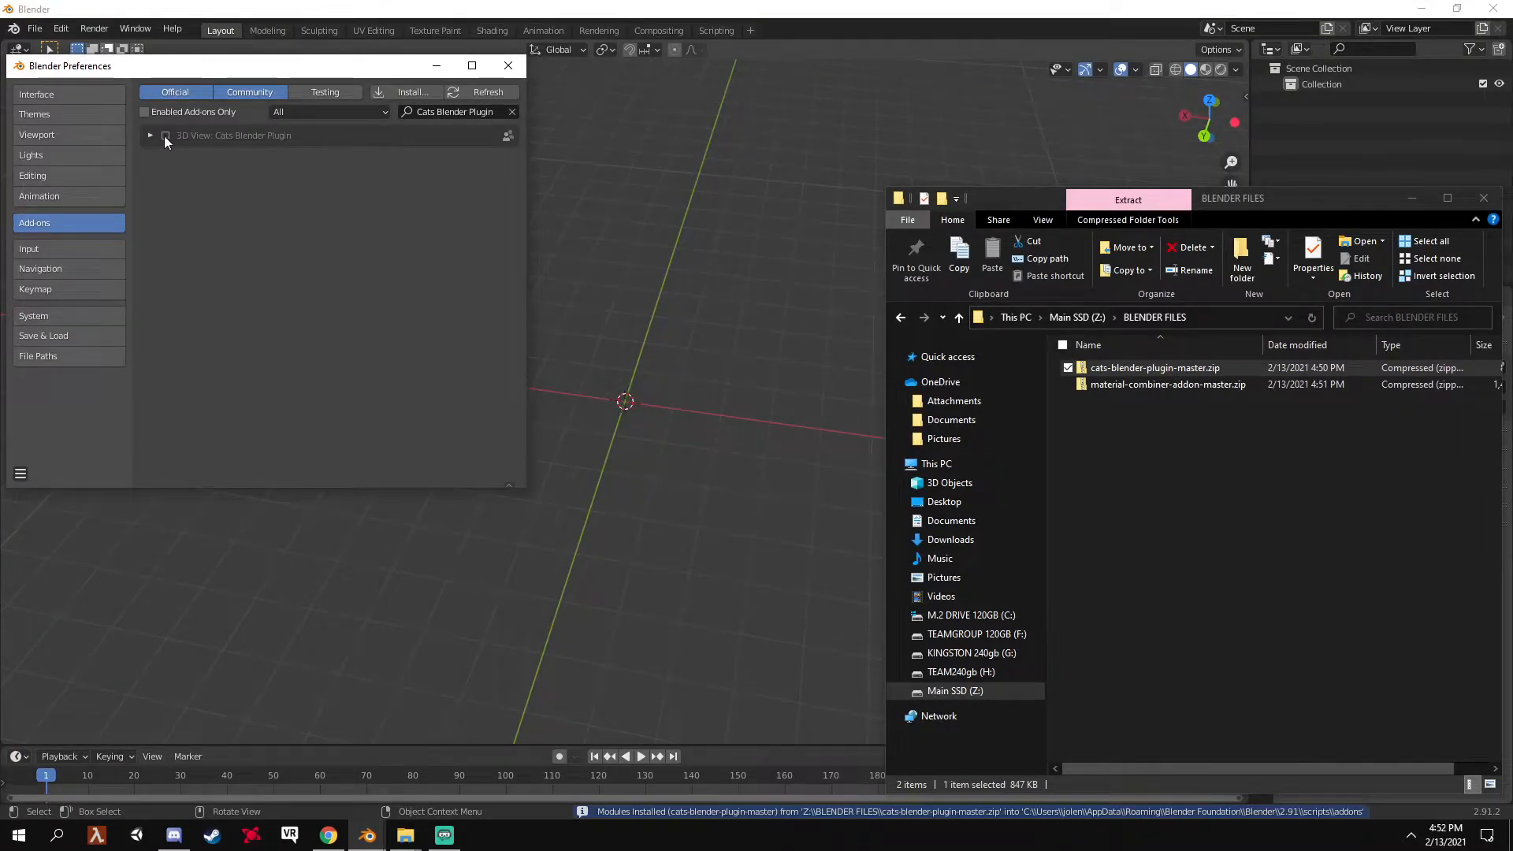
left_click(165, 136)
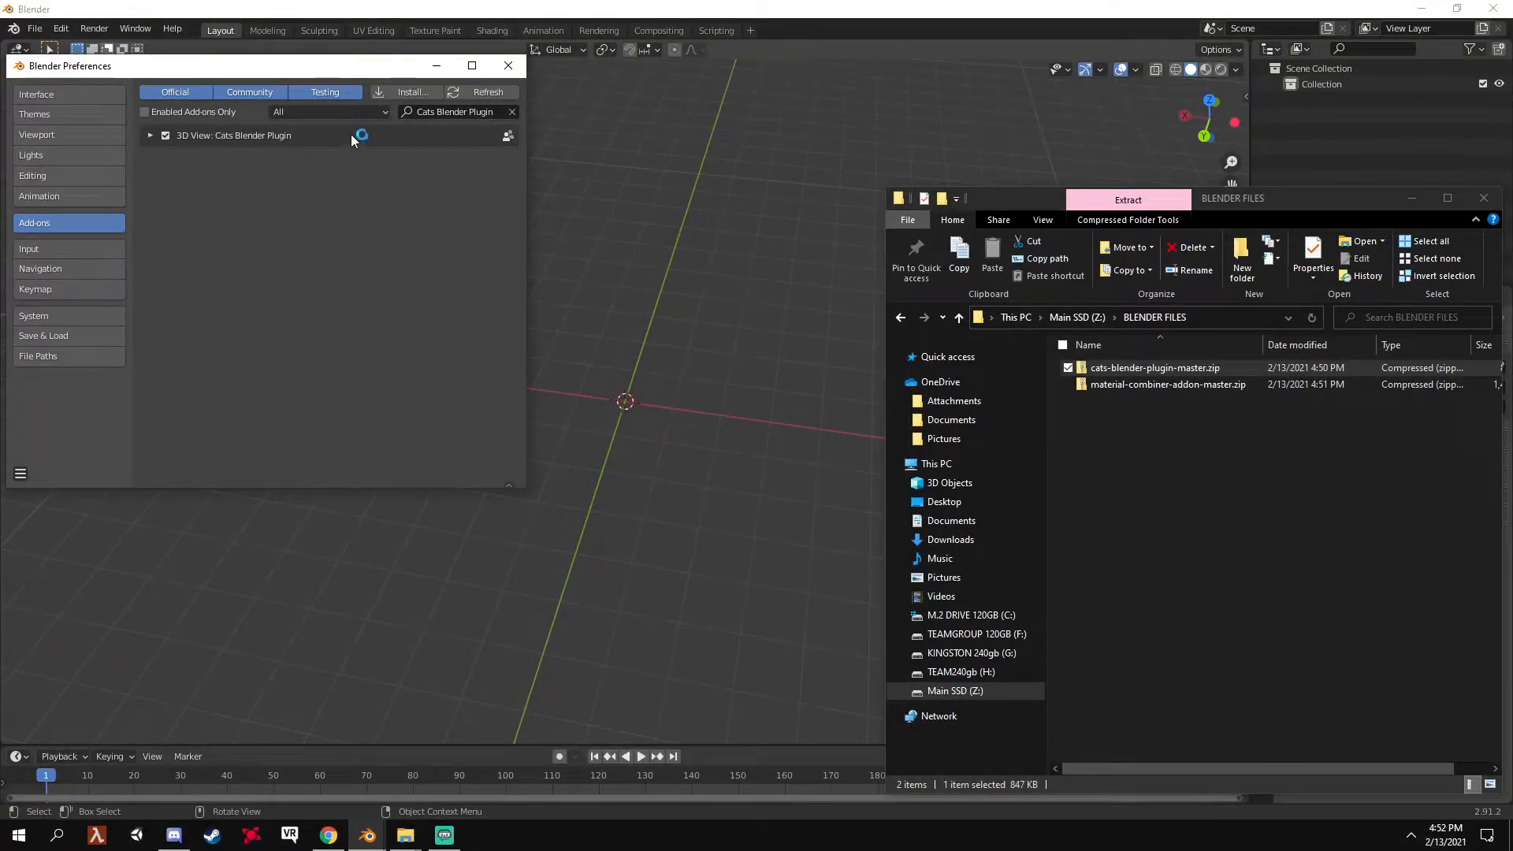
Install the add-on from material-combiner-addon-master.zip, enable Material Combiner, and close the File Explorer and preferences windows
left_click(414, 93)
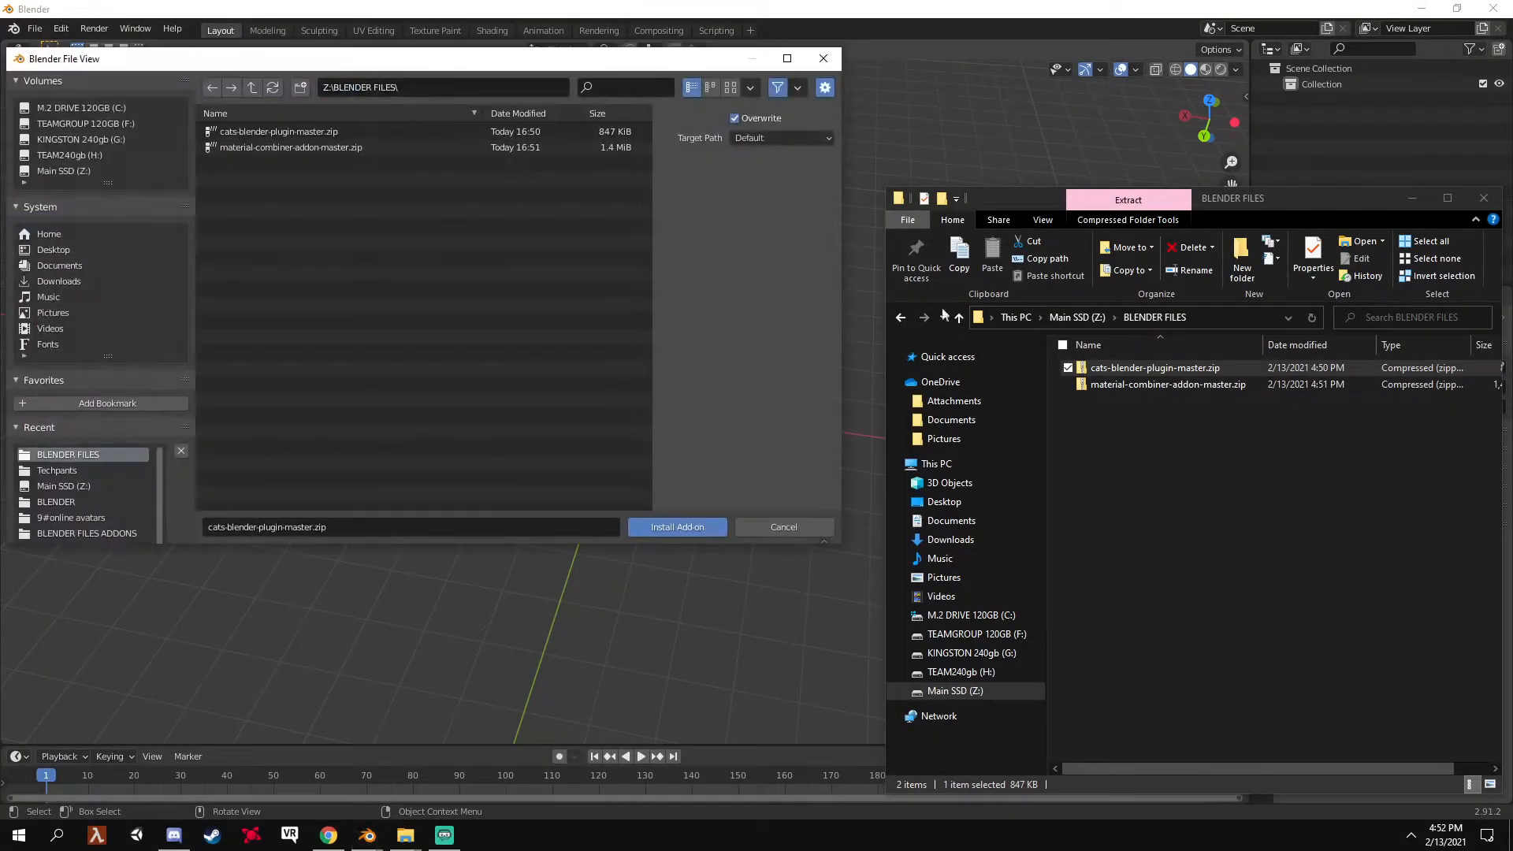
left_click_drag(1298, 385, 583, 441)
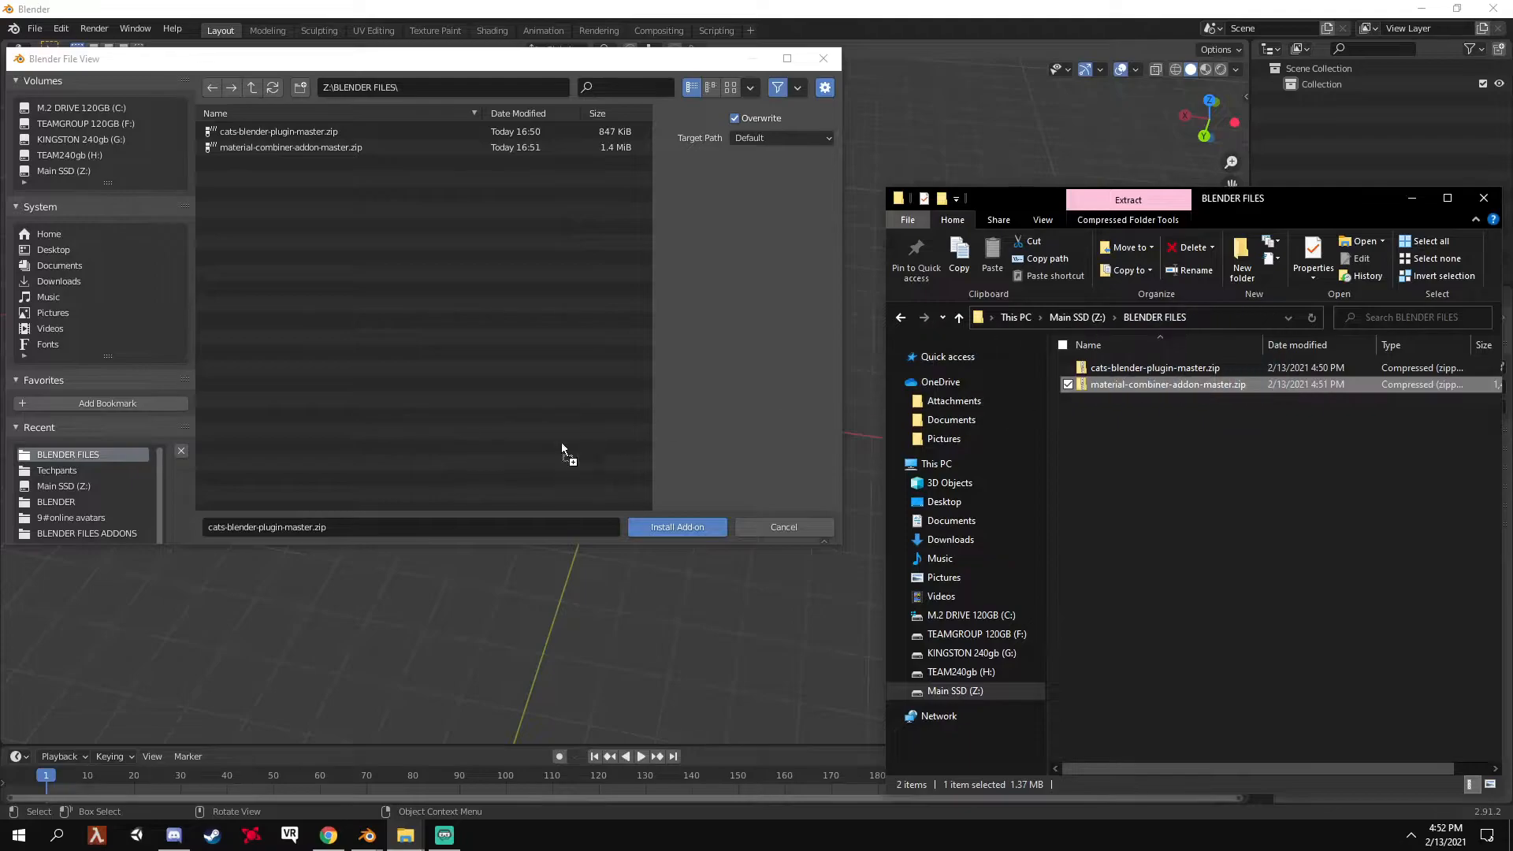
left_click_drag(394, 517, 387, 518)
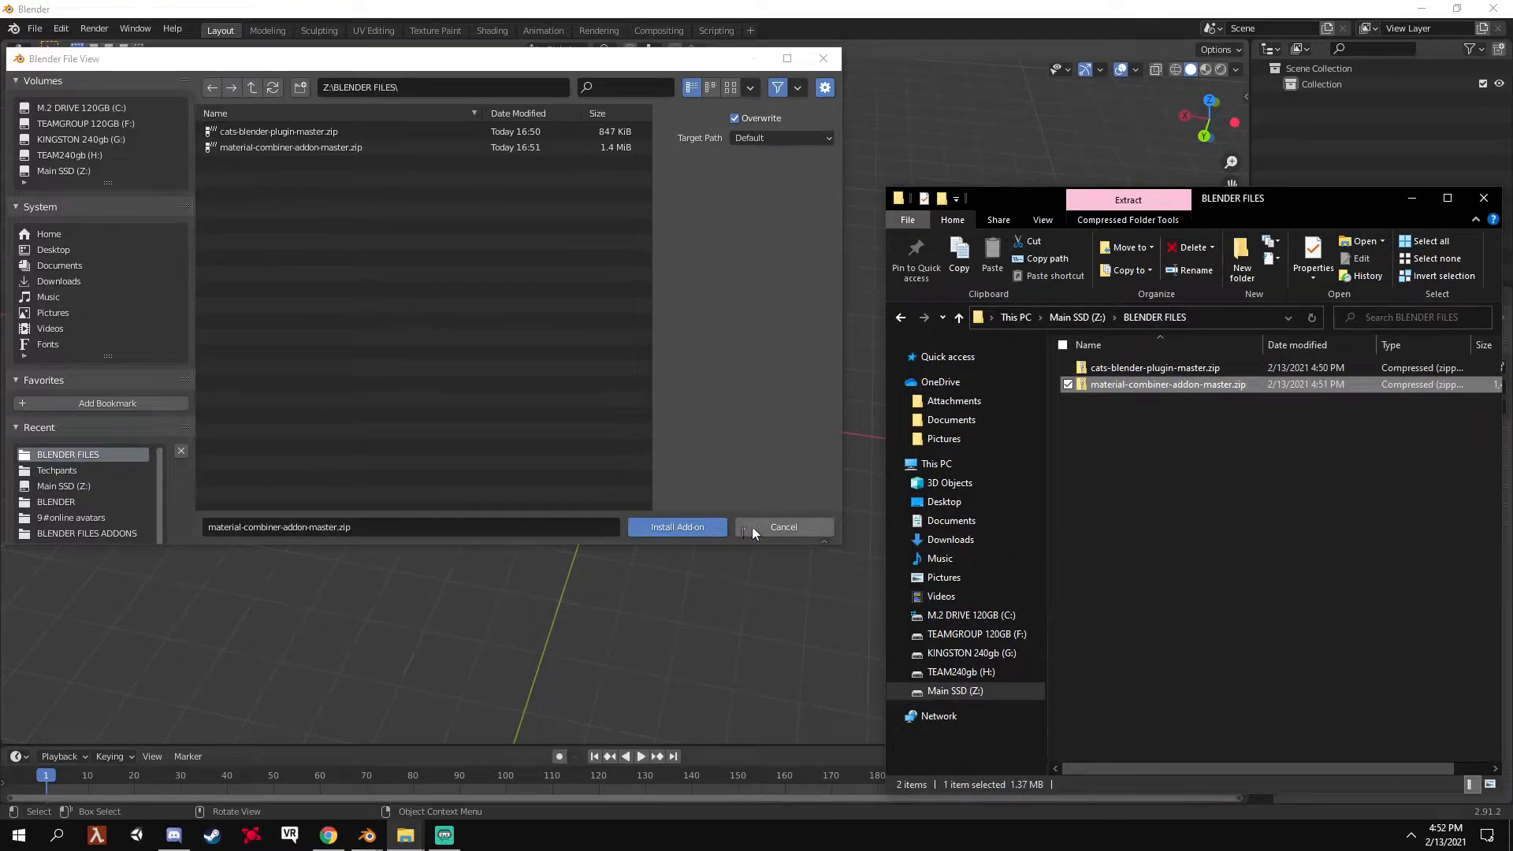
left_click(684, 525)
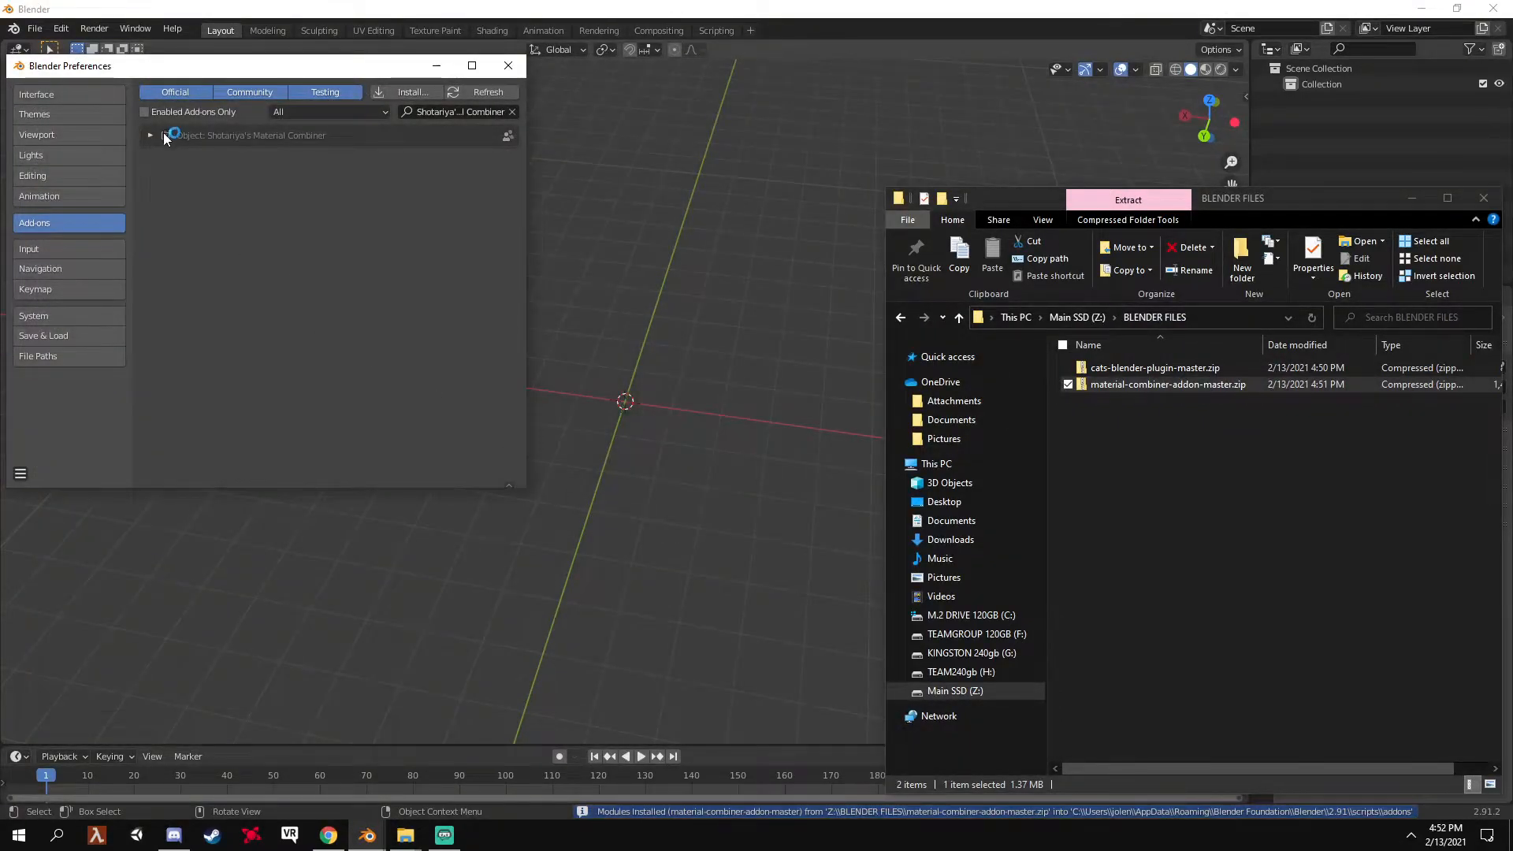
left_click(165, 135)
left_click(1482, 198)
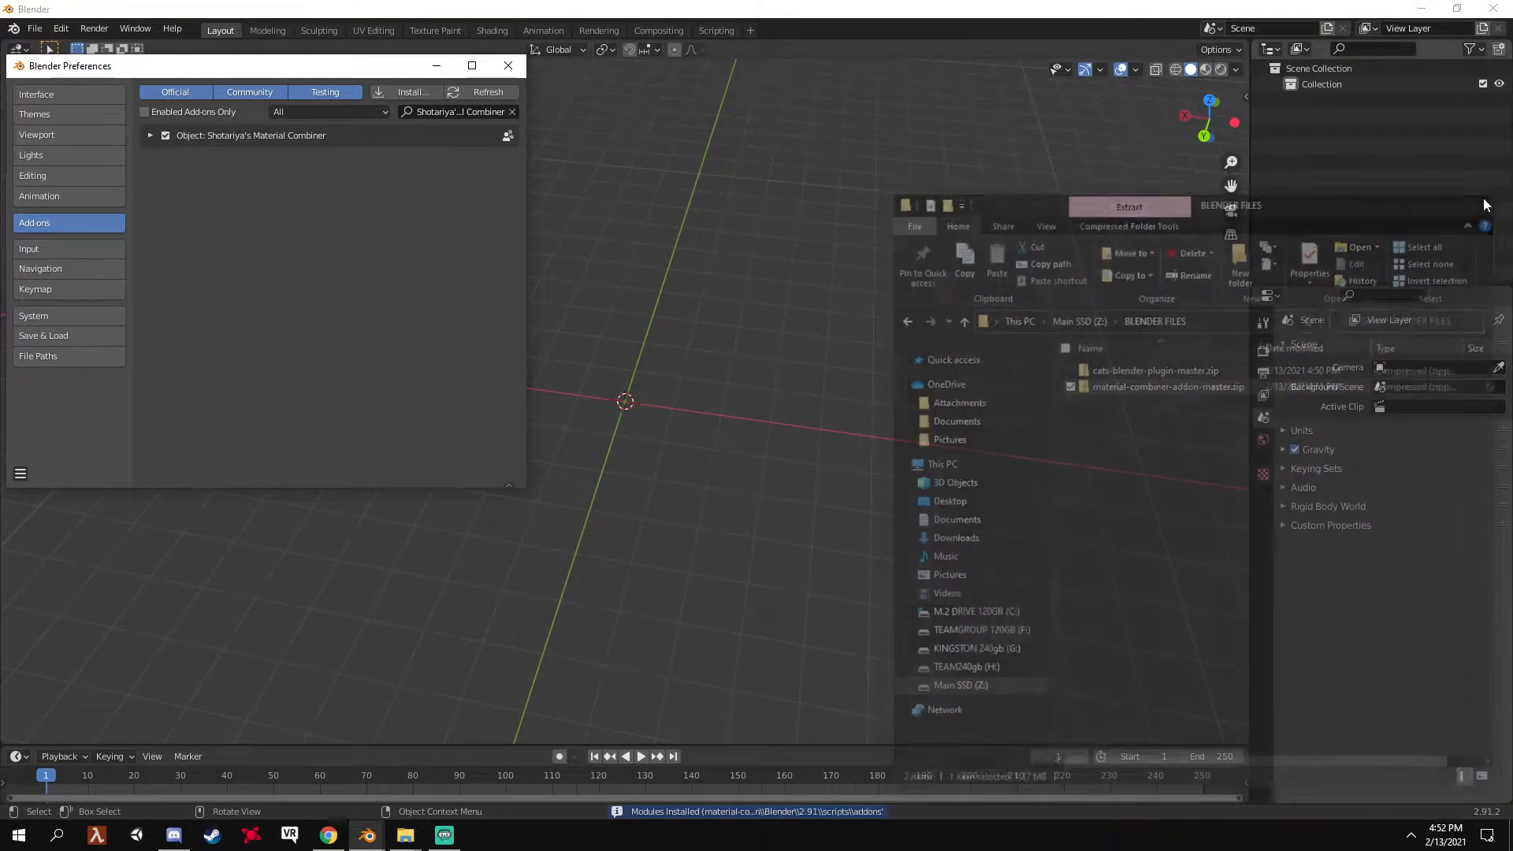
left_click(524, 71)
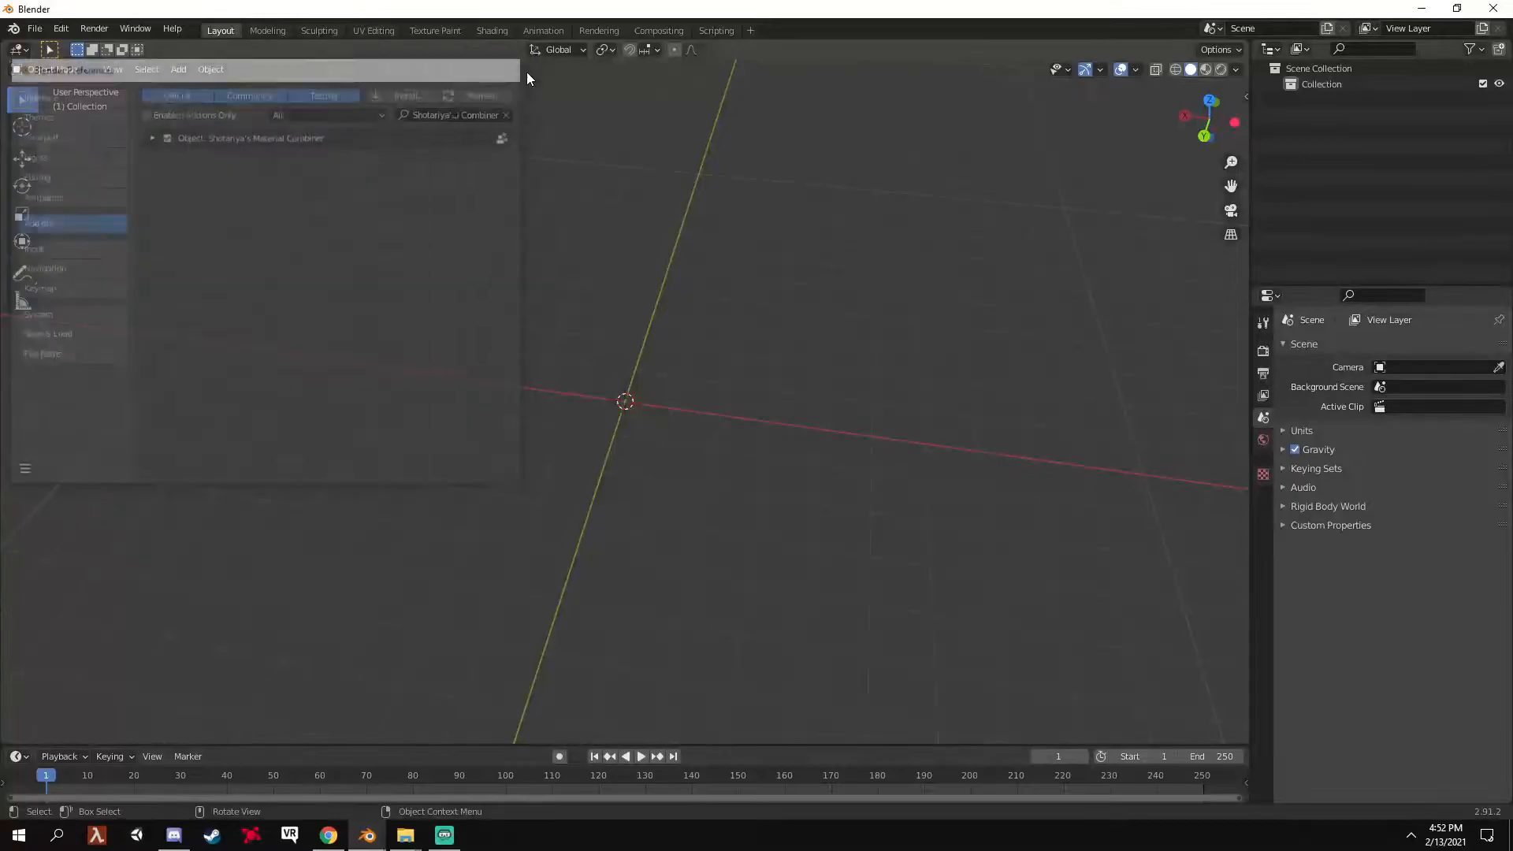
Review the render device, memory and video sequencer options in Blender's System preferences and close the preferences
middle_click_drag(735, 372, 763, 462)
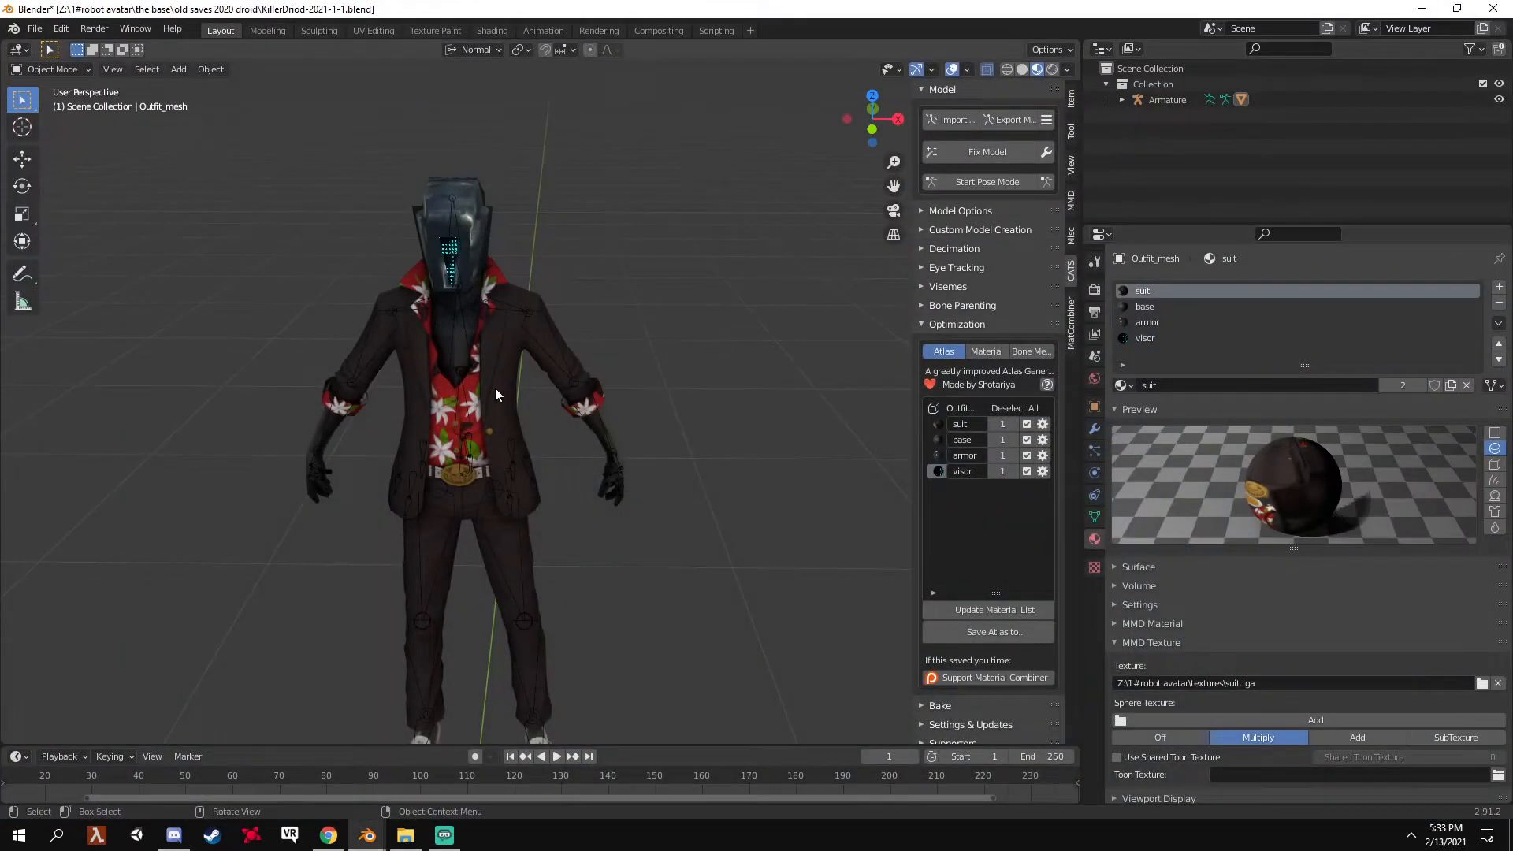
left_click(61, 29)
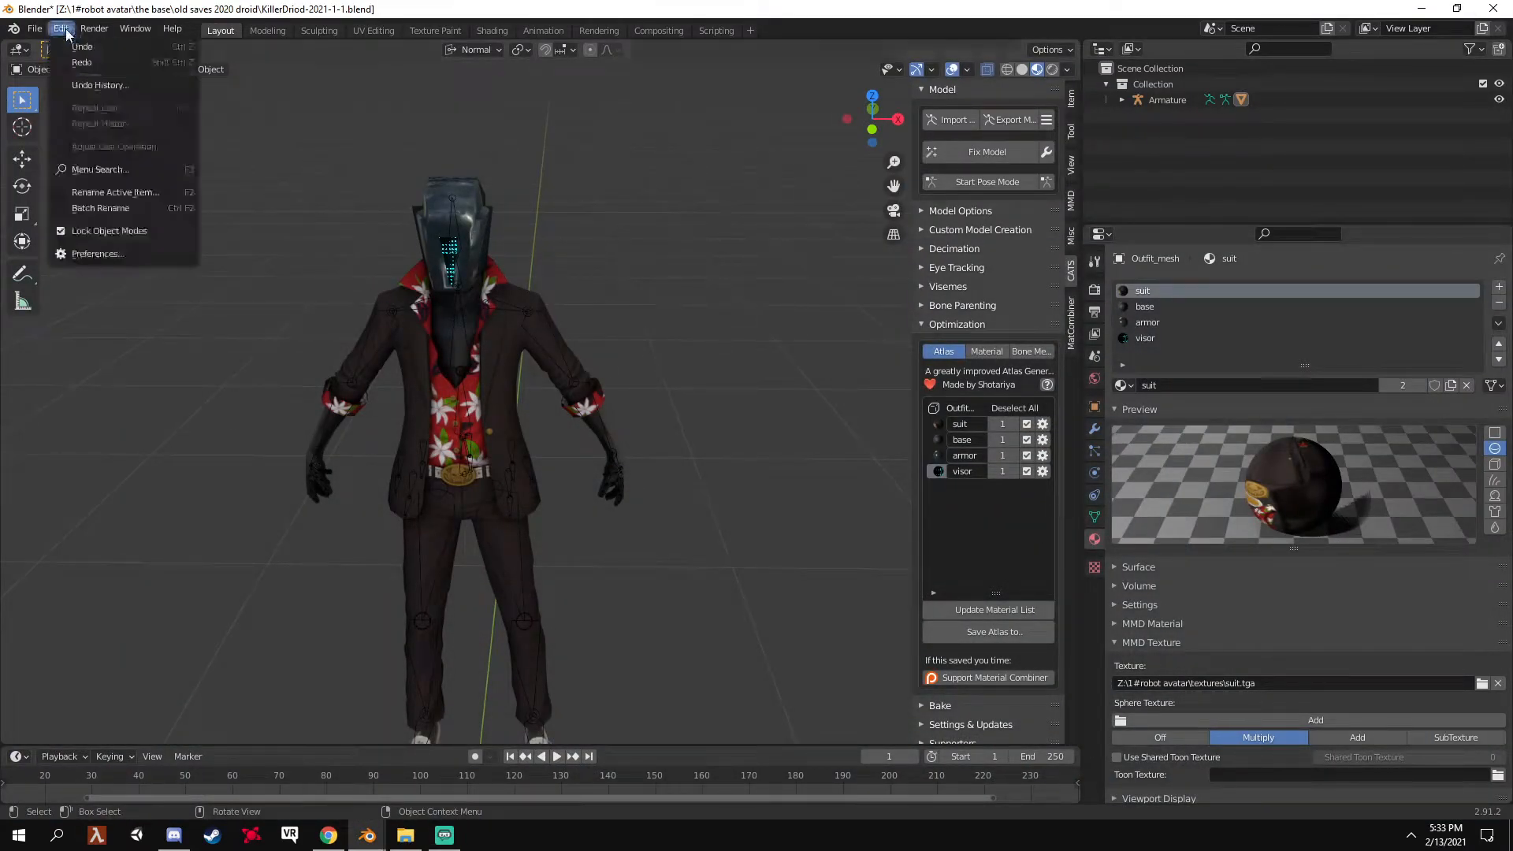
left_click(106, 253)
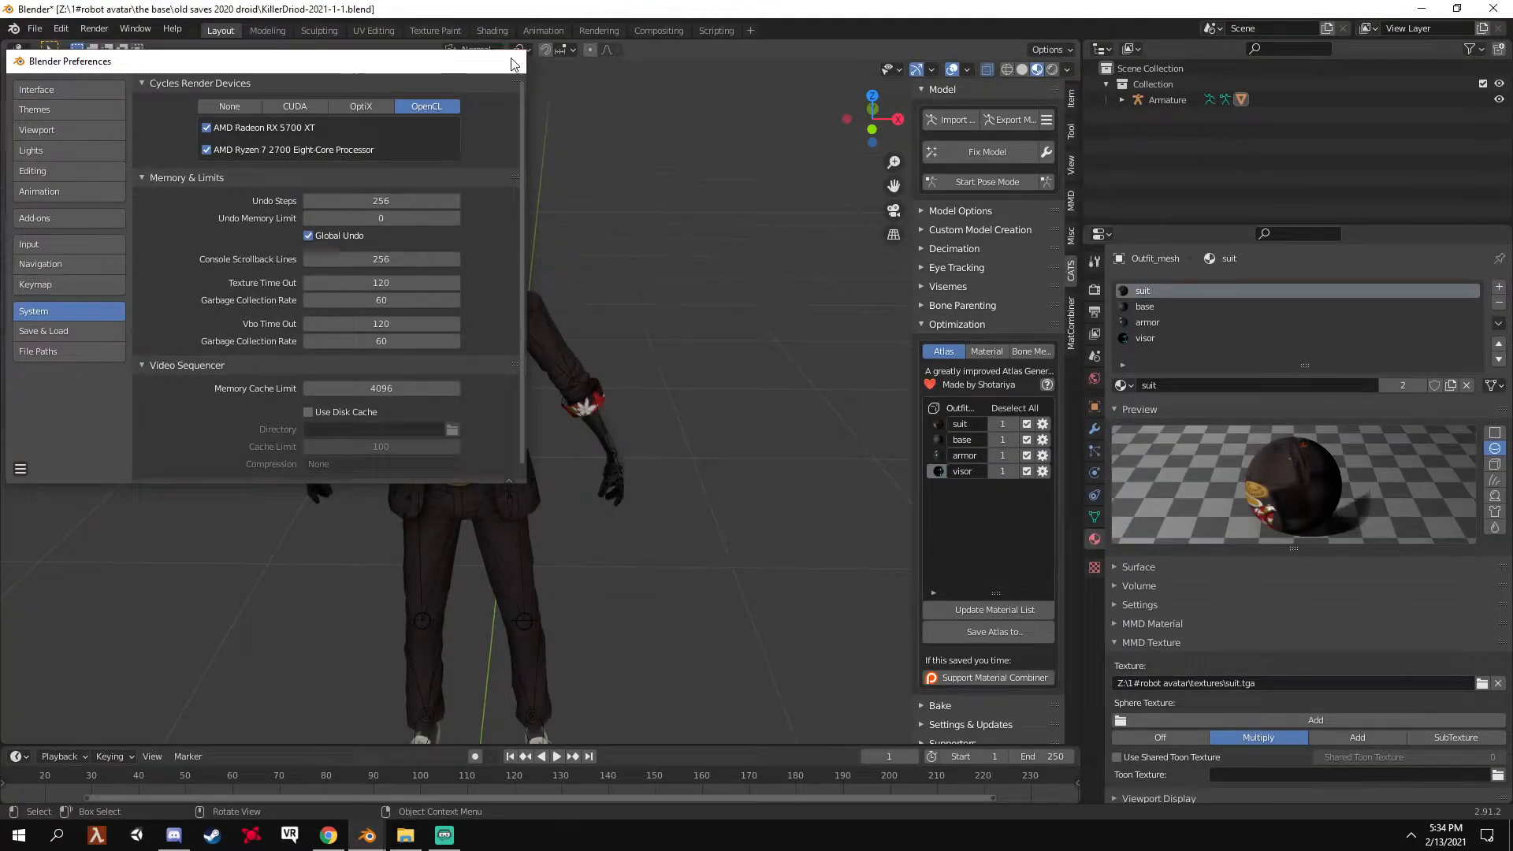
left_click(509, 61)
Collapse the CATS Optimization section and bring up the Material Combiner settings for the suit, base, armor and visor materials
middle_click_drag(432, 302, 474, 359)
scroll(527, 367, "up", 3)
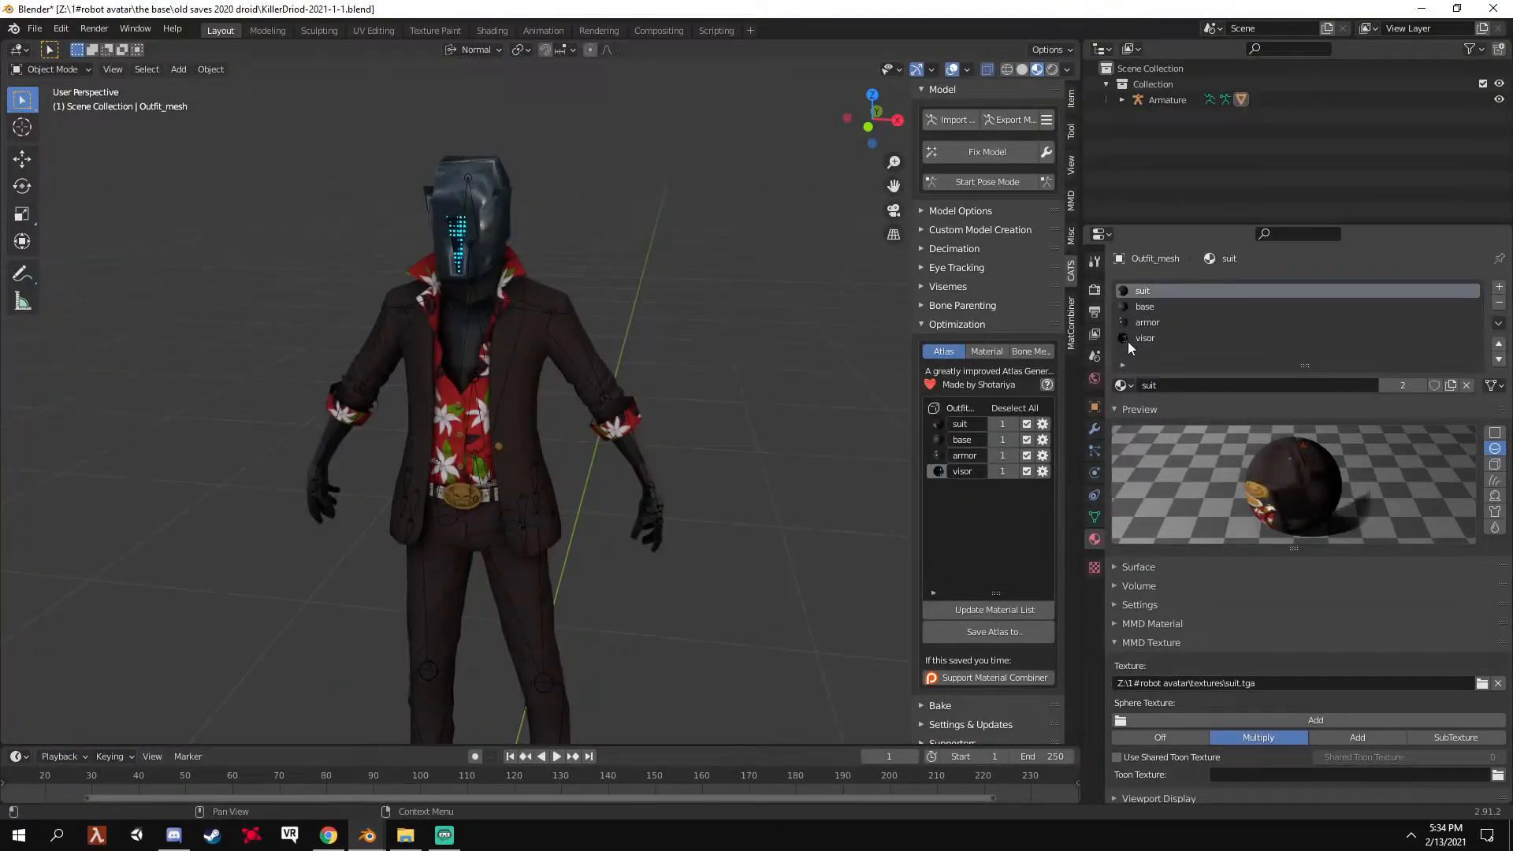
left_click(946, 325)
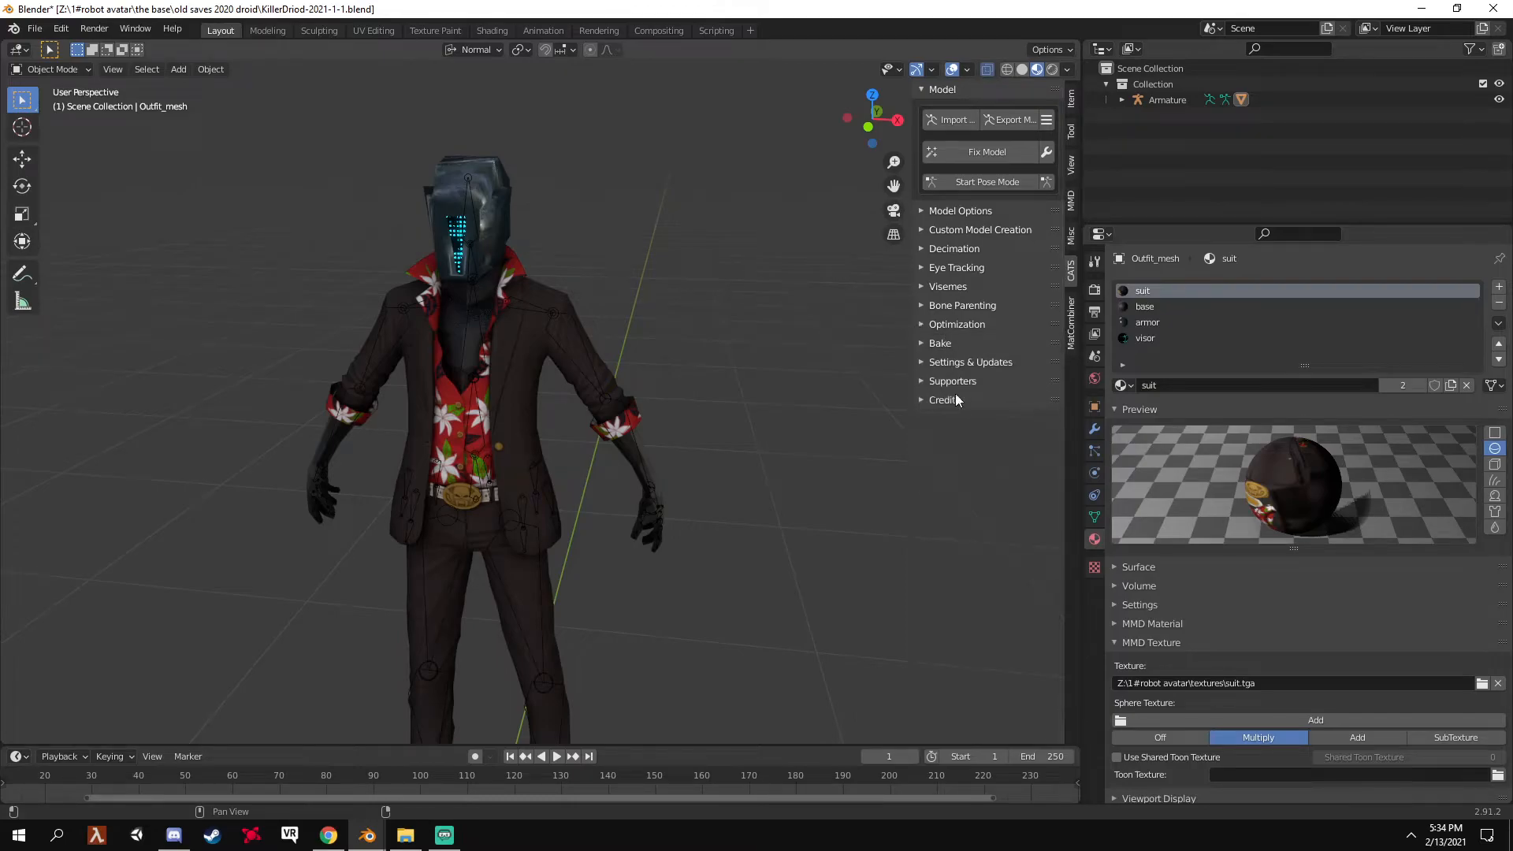
left_click(957, 324)
left_click(962, 328)
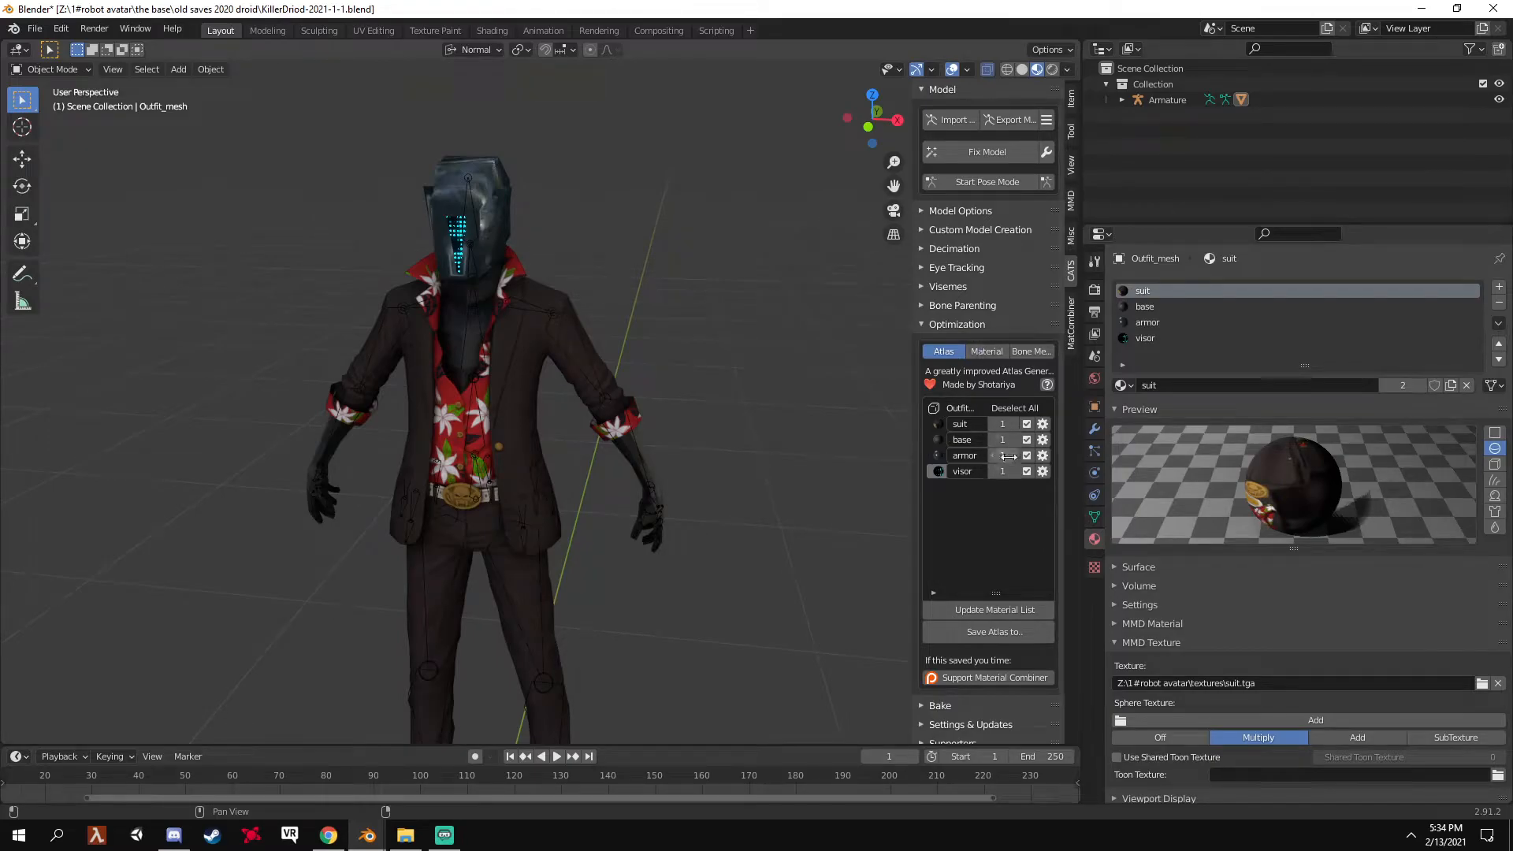
left_click(961, 327)
left_click(1071, 337)
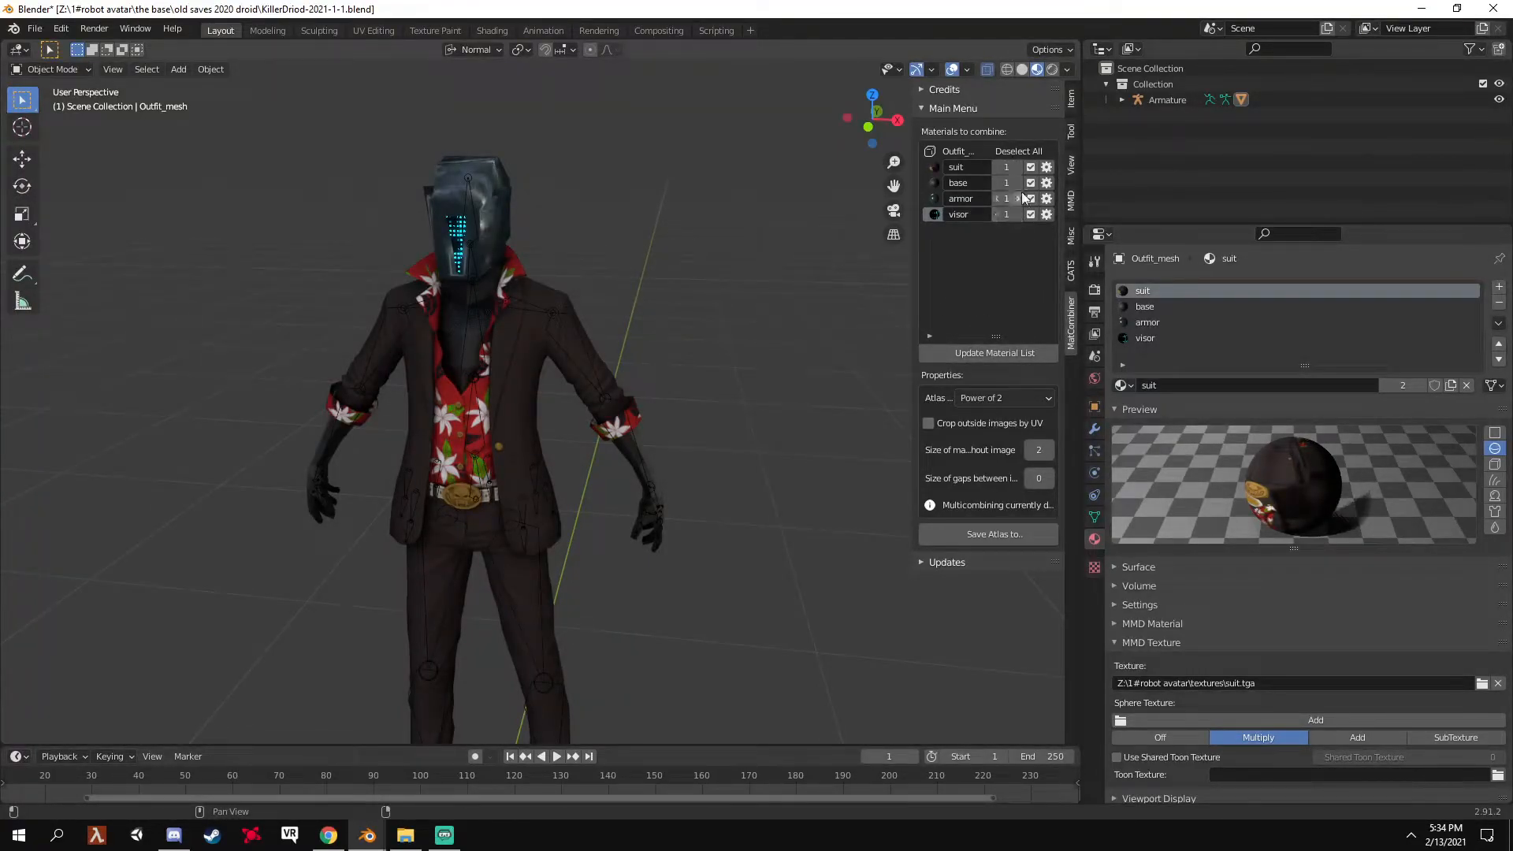
Check the atlas size options, keeping Power of 2, and examine the textured robot avatar before combining its materials
left_click(1007, 391)
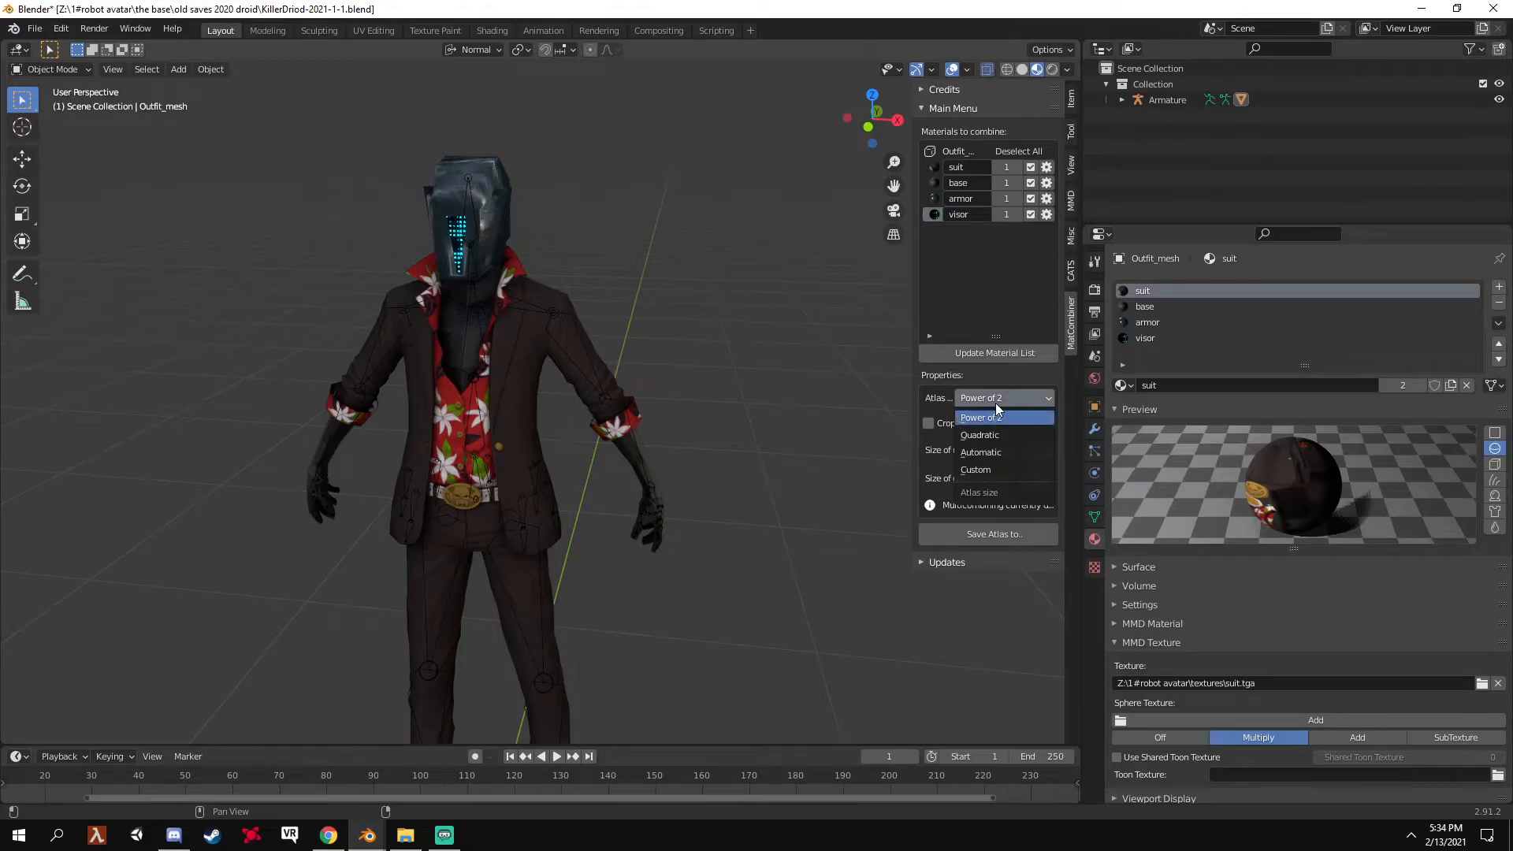
left_click(996, 402)
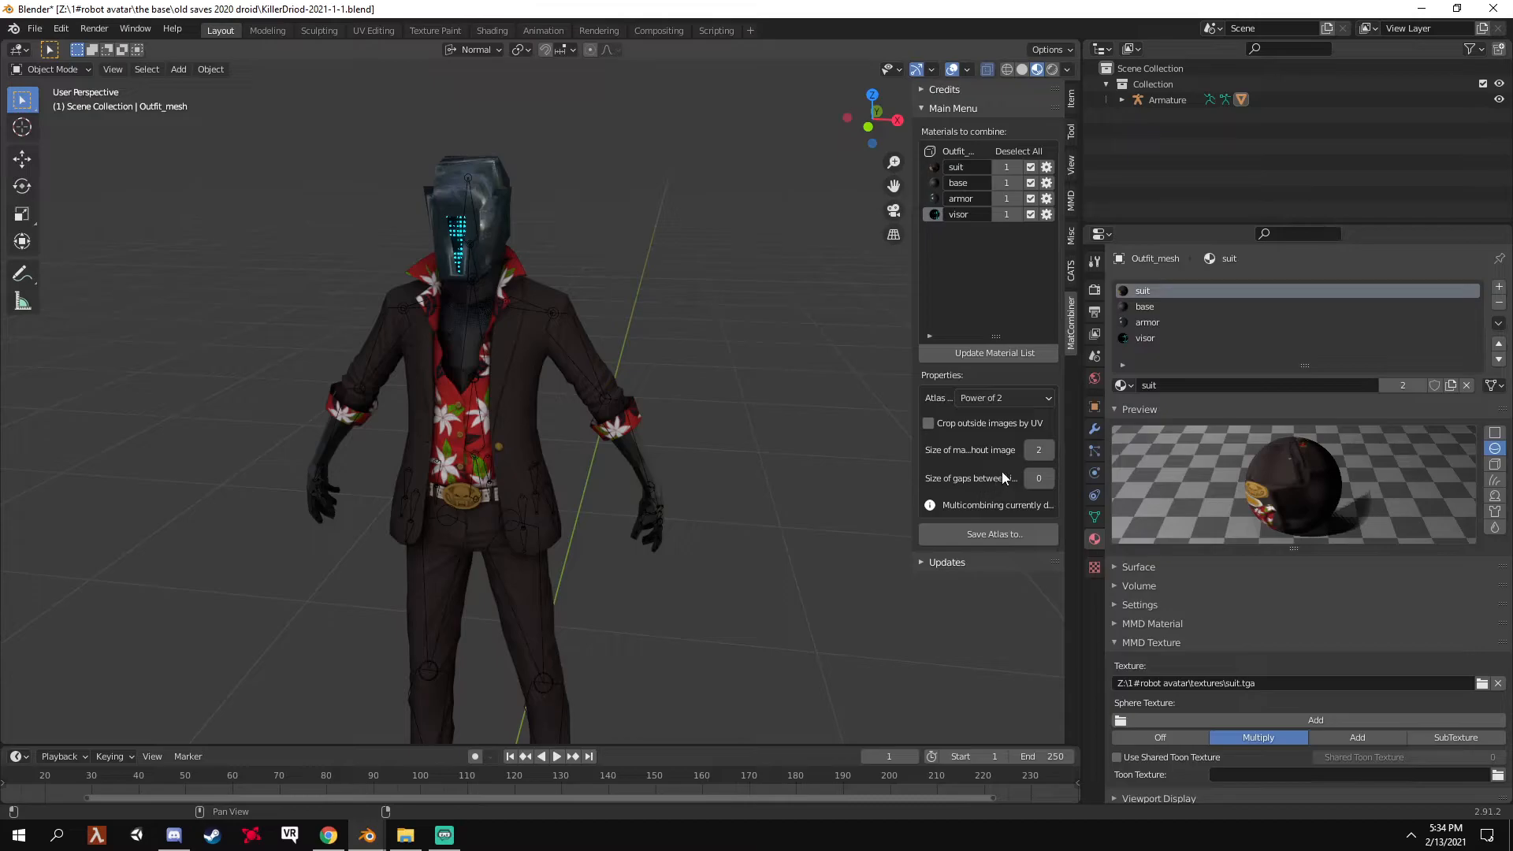
left_click(509, 358)
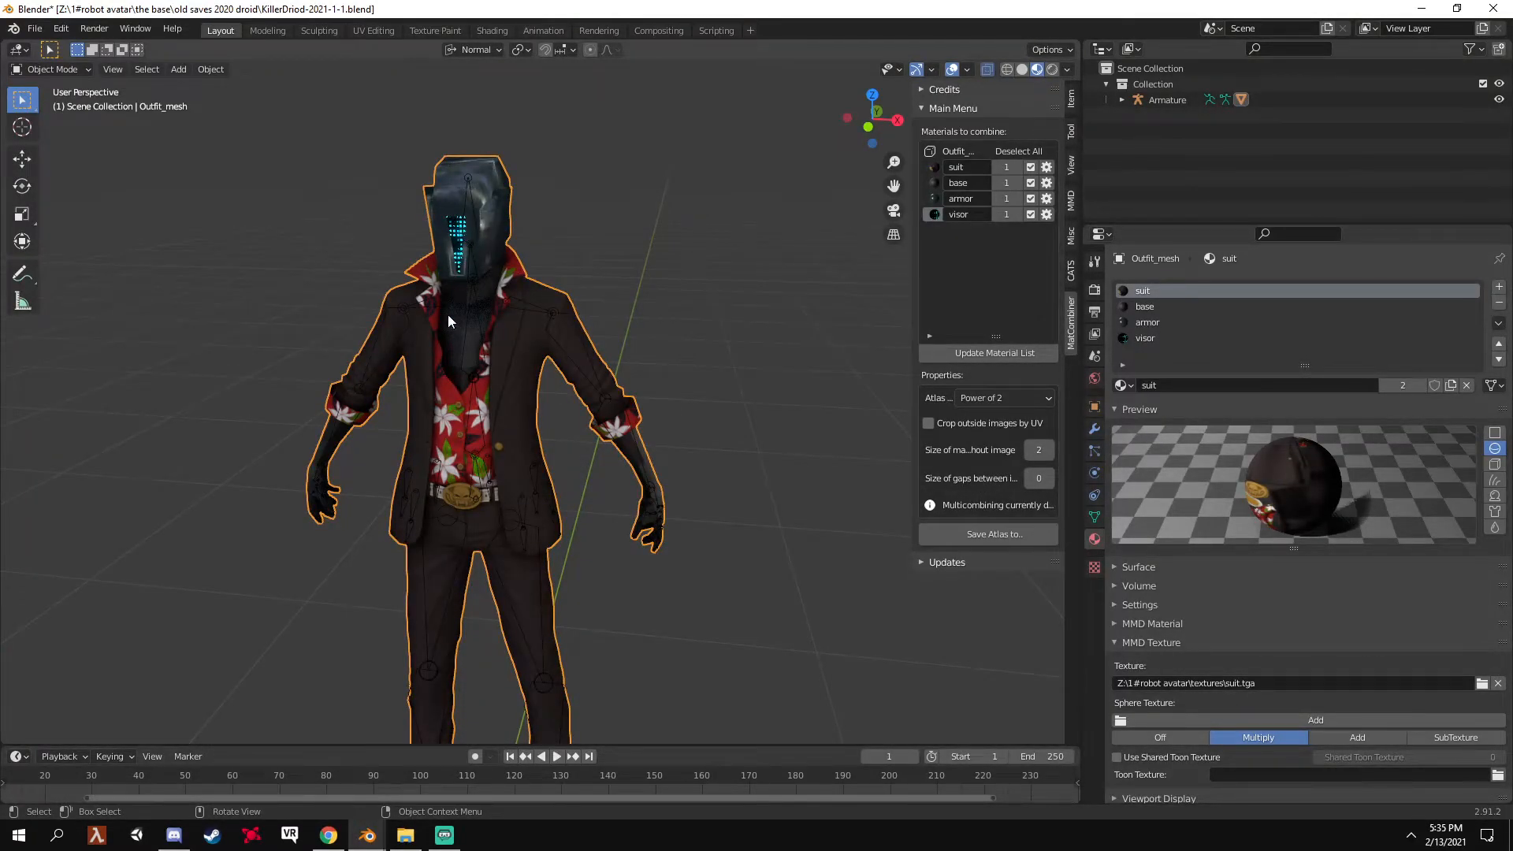
left_click(460, 238)
left_click(486, 215)
scroll(469, 370, "down", 4)
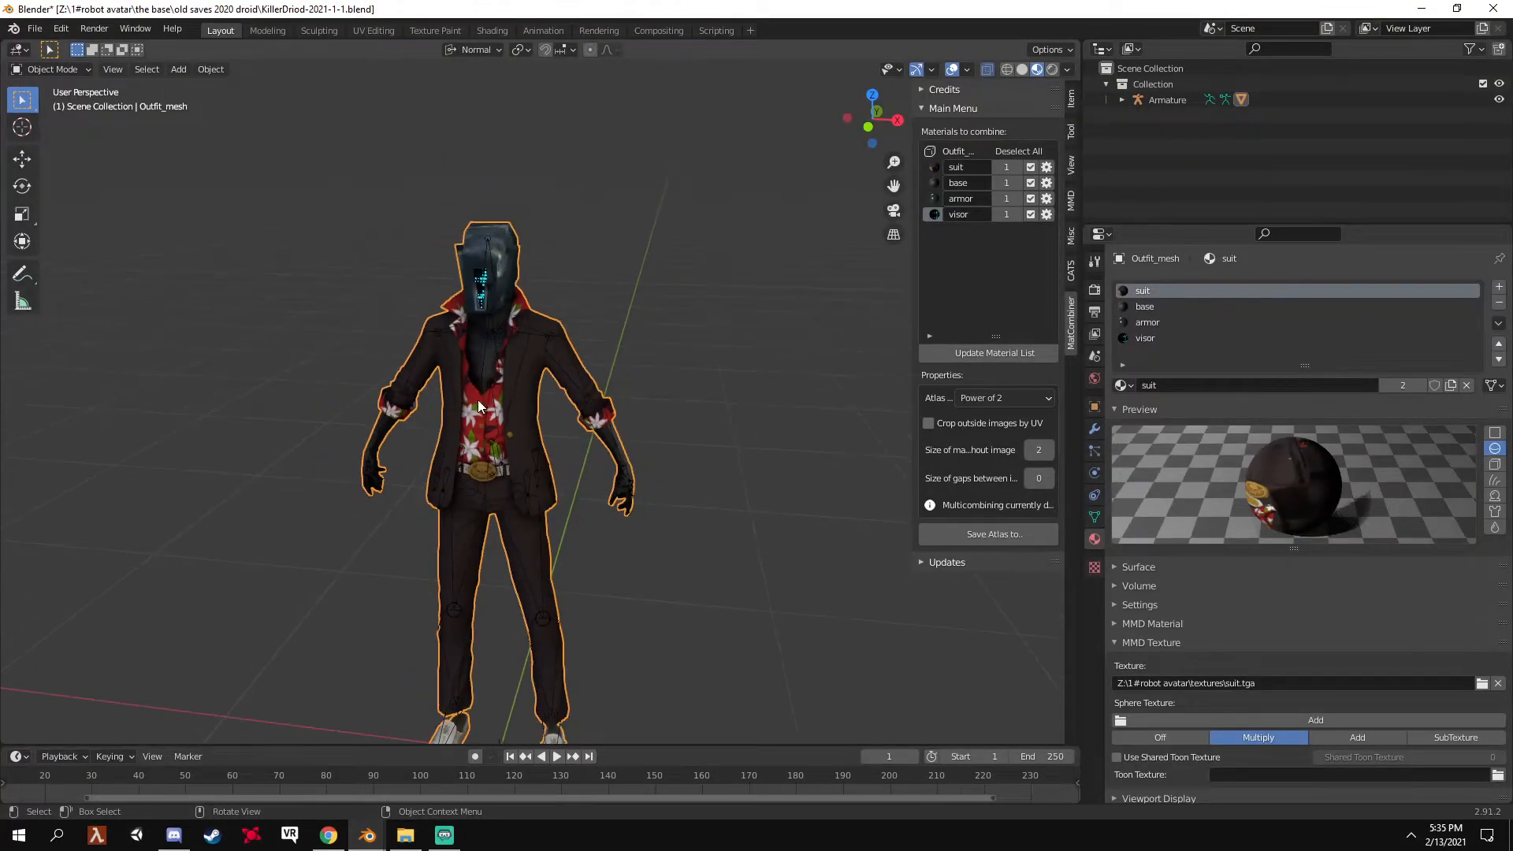
scroll(569, 492, "up", 3)
middle_click_drag(569, 492, 674, 490)
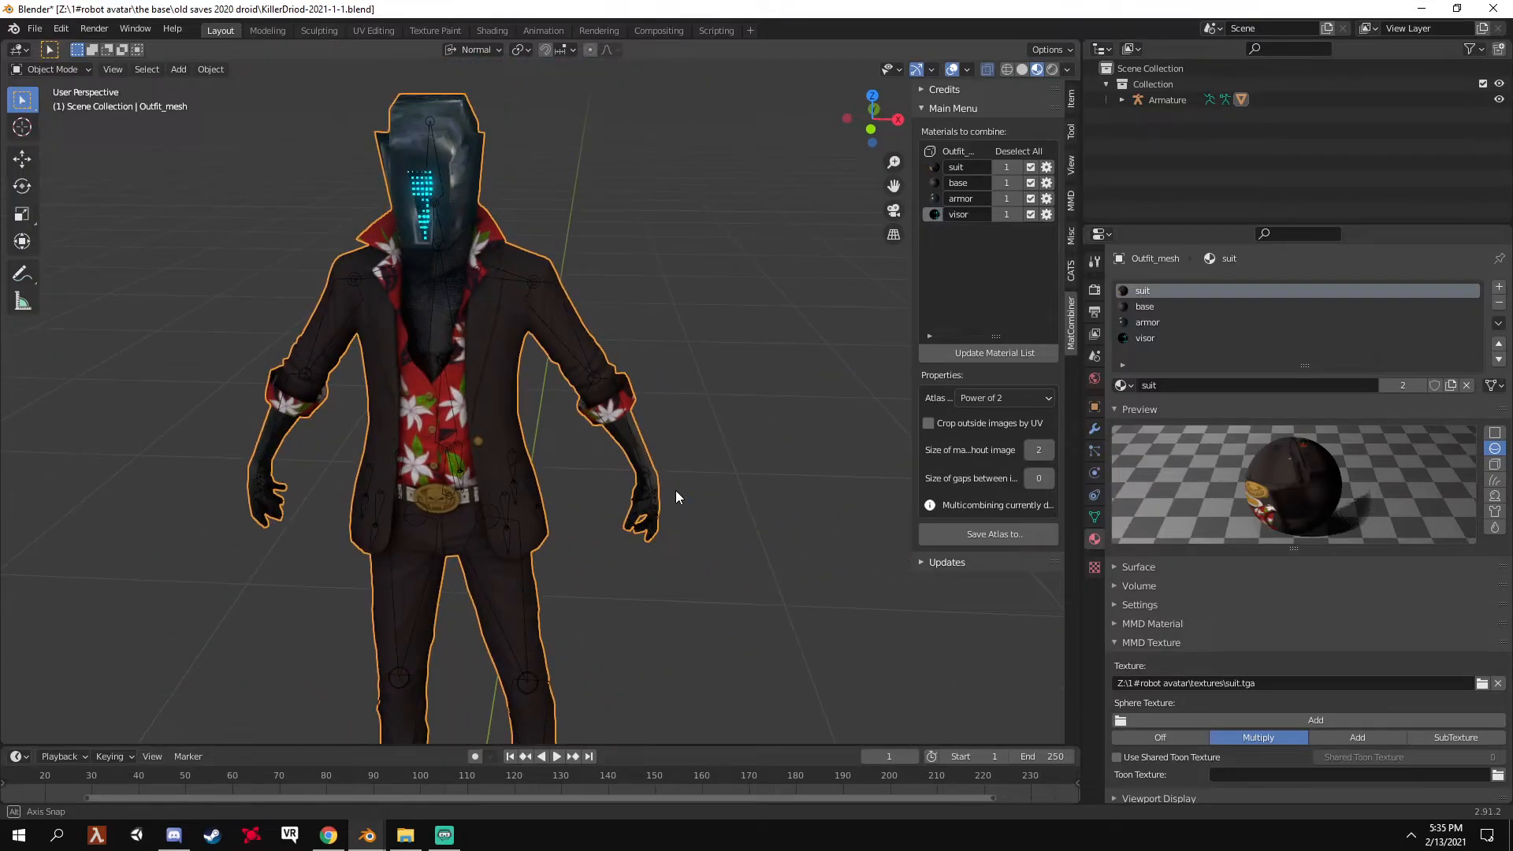
left_click(741, 472)
Combine the four selected materials into an atlas saved in the BLENDER FILES folder on the Z: drive
left_click(975, 536)
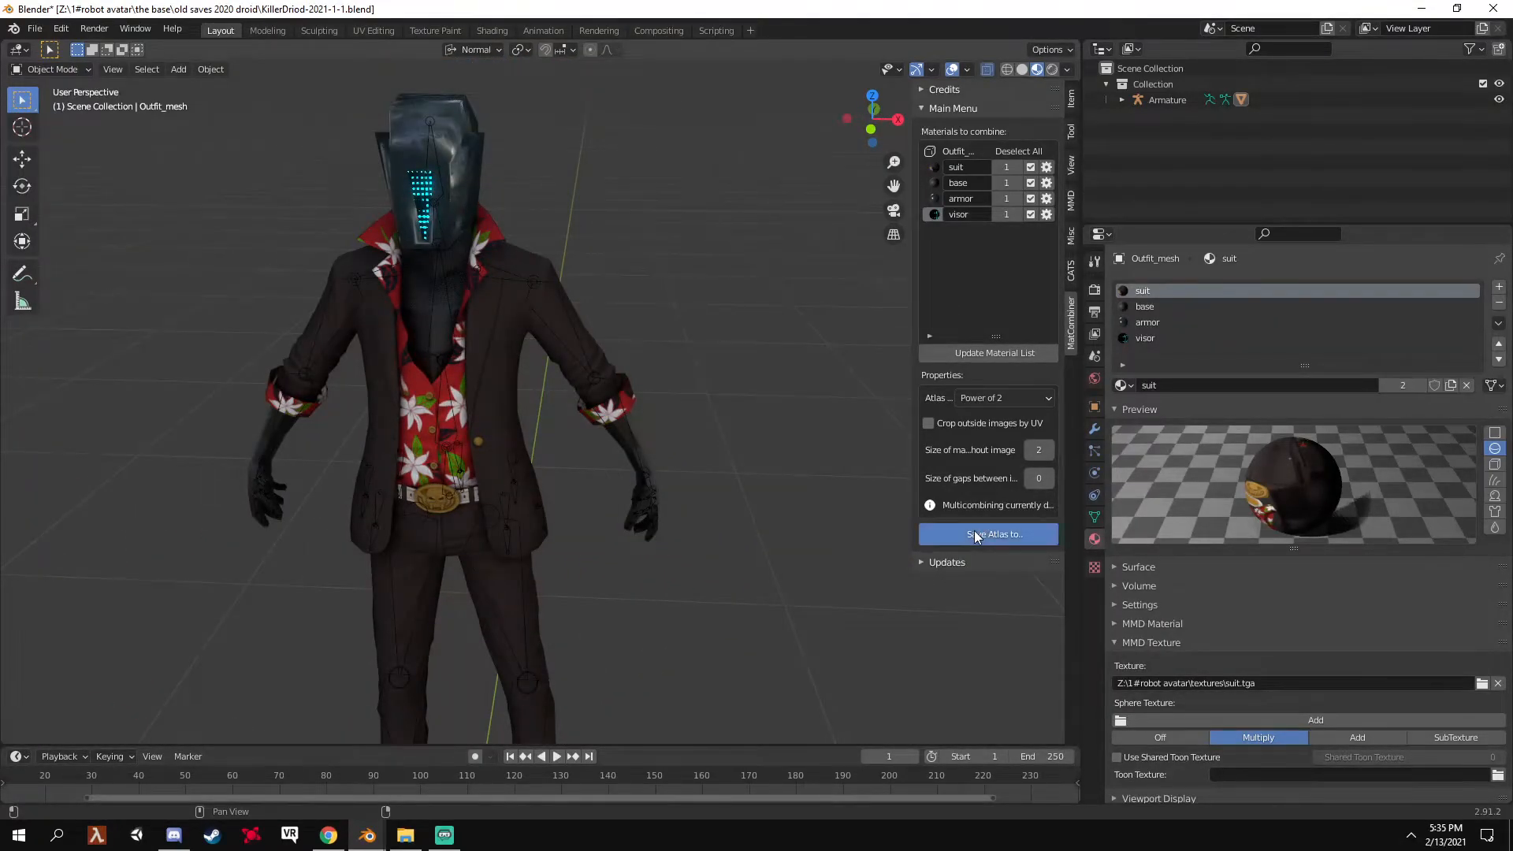
left_click(423, 306)
scroll(635, 446, "down", 2)
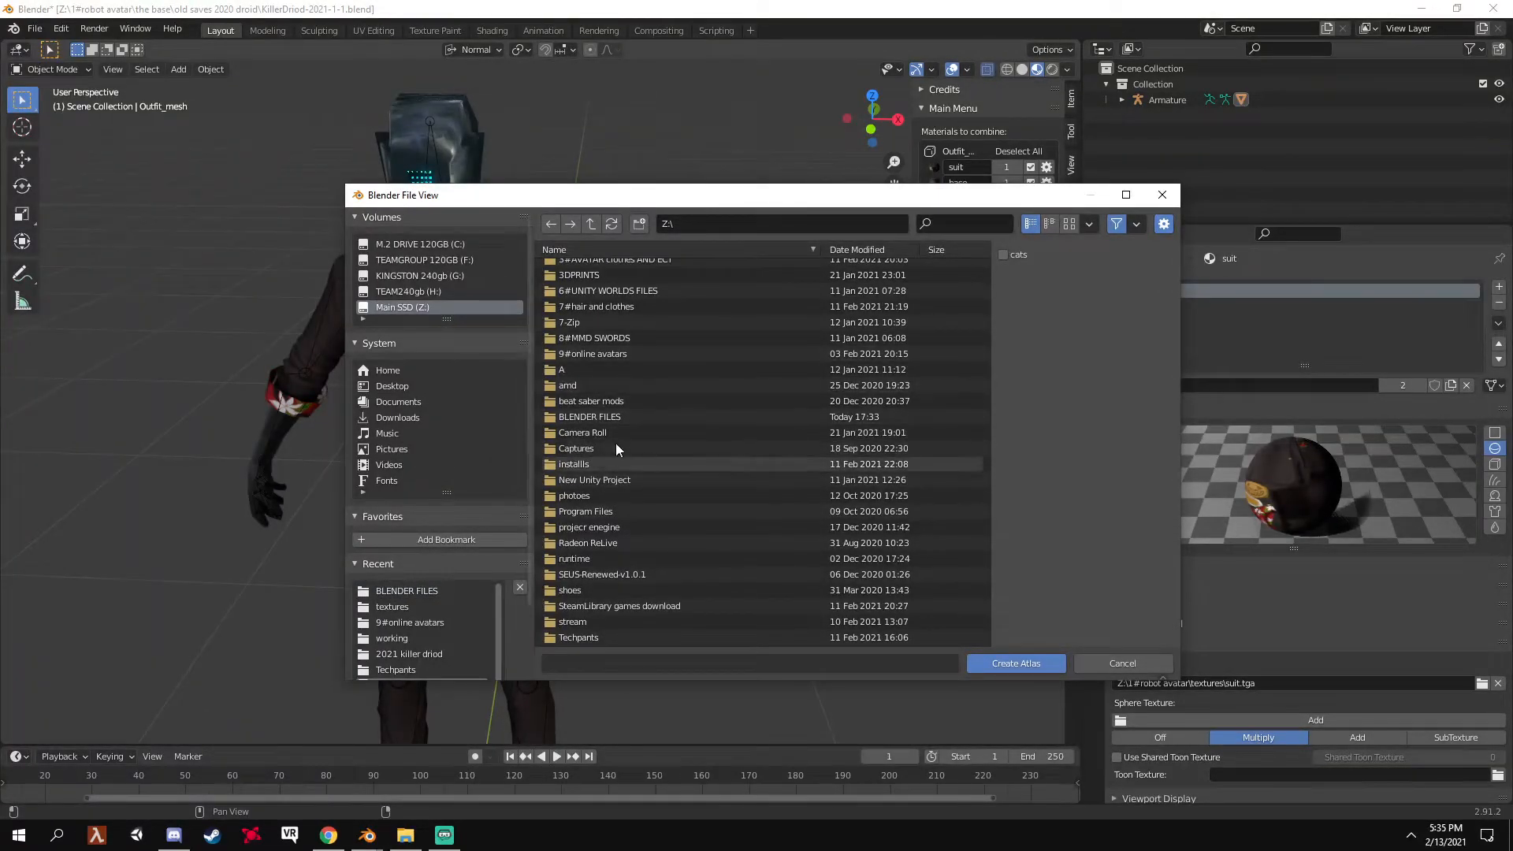
double_click(627, 414)
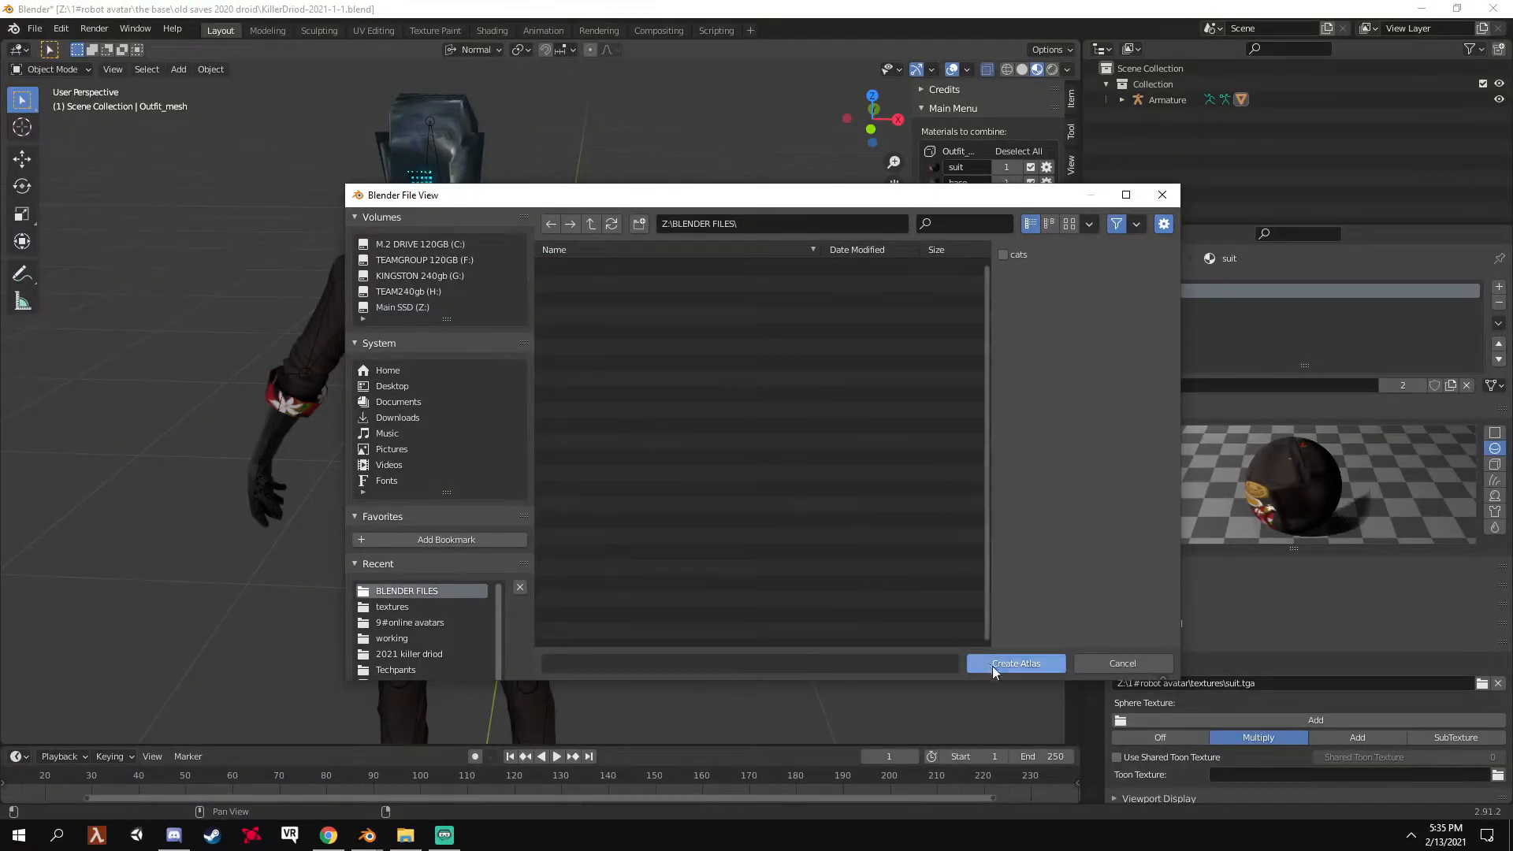
left_click(991, 664)
Examine the avatar's head, arms, suit and shoes from several sides after combining the materials
middle_click_drag(697, 521, 593, 453)
scroll(622, 511, "down", 3)
scroll(606, 254, "up", 4)
left_click(589, 154)
middle_click_drag(512, 315, 606, 372)
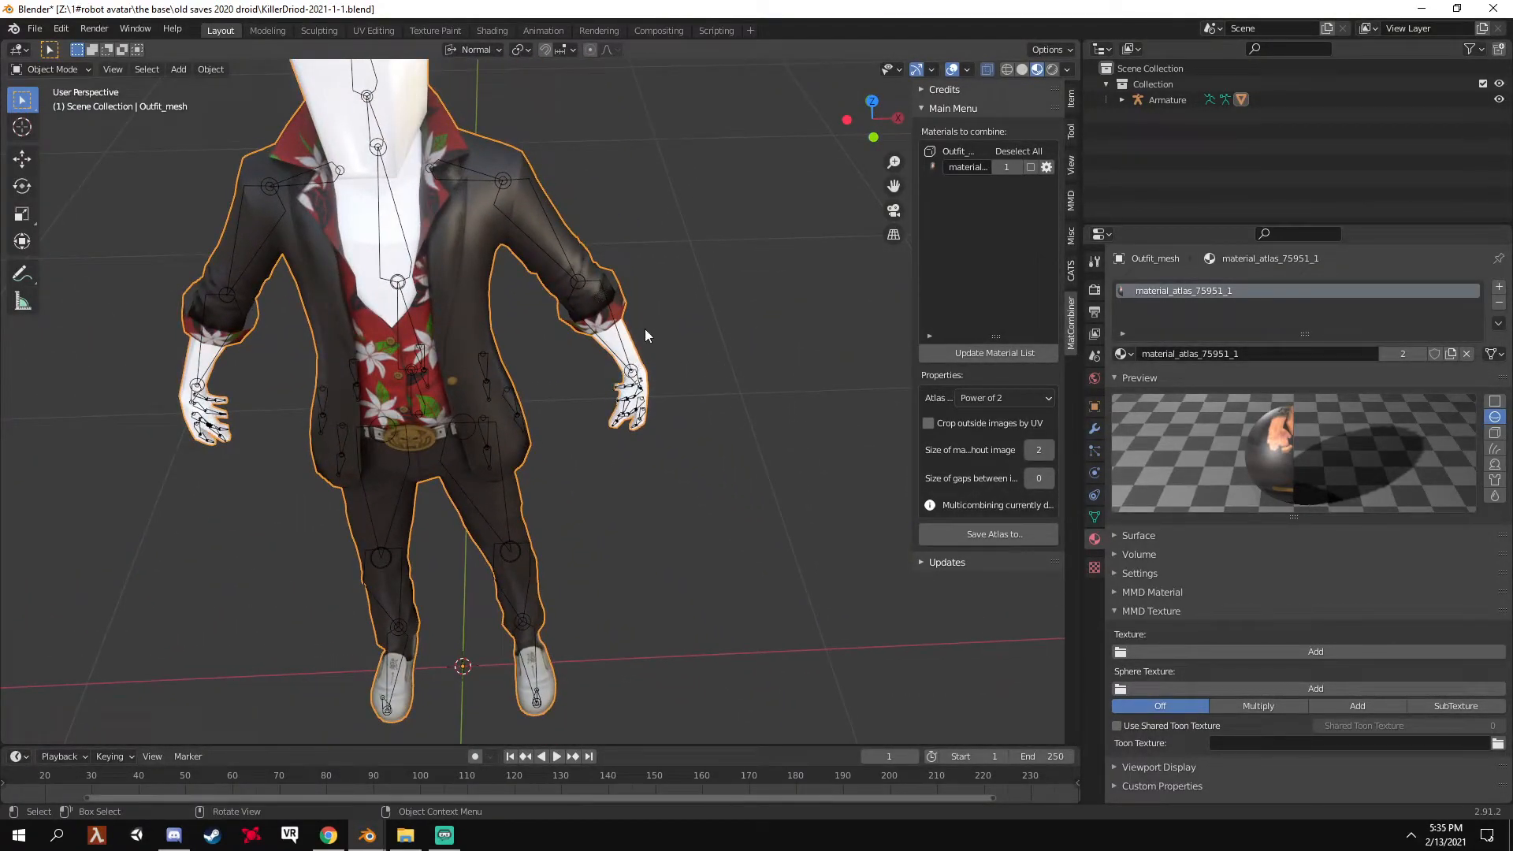
scroll(566, 366, "down", 3)
middle_click_drag(577, 353, 523, 364)
middle_click_drag(478, 220, 601, 193)
scroll(600, 193, "up", 2)
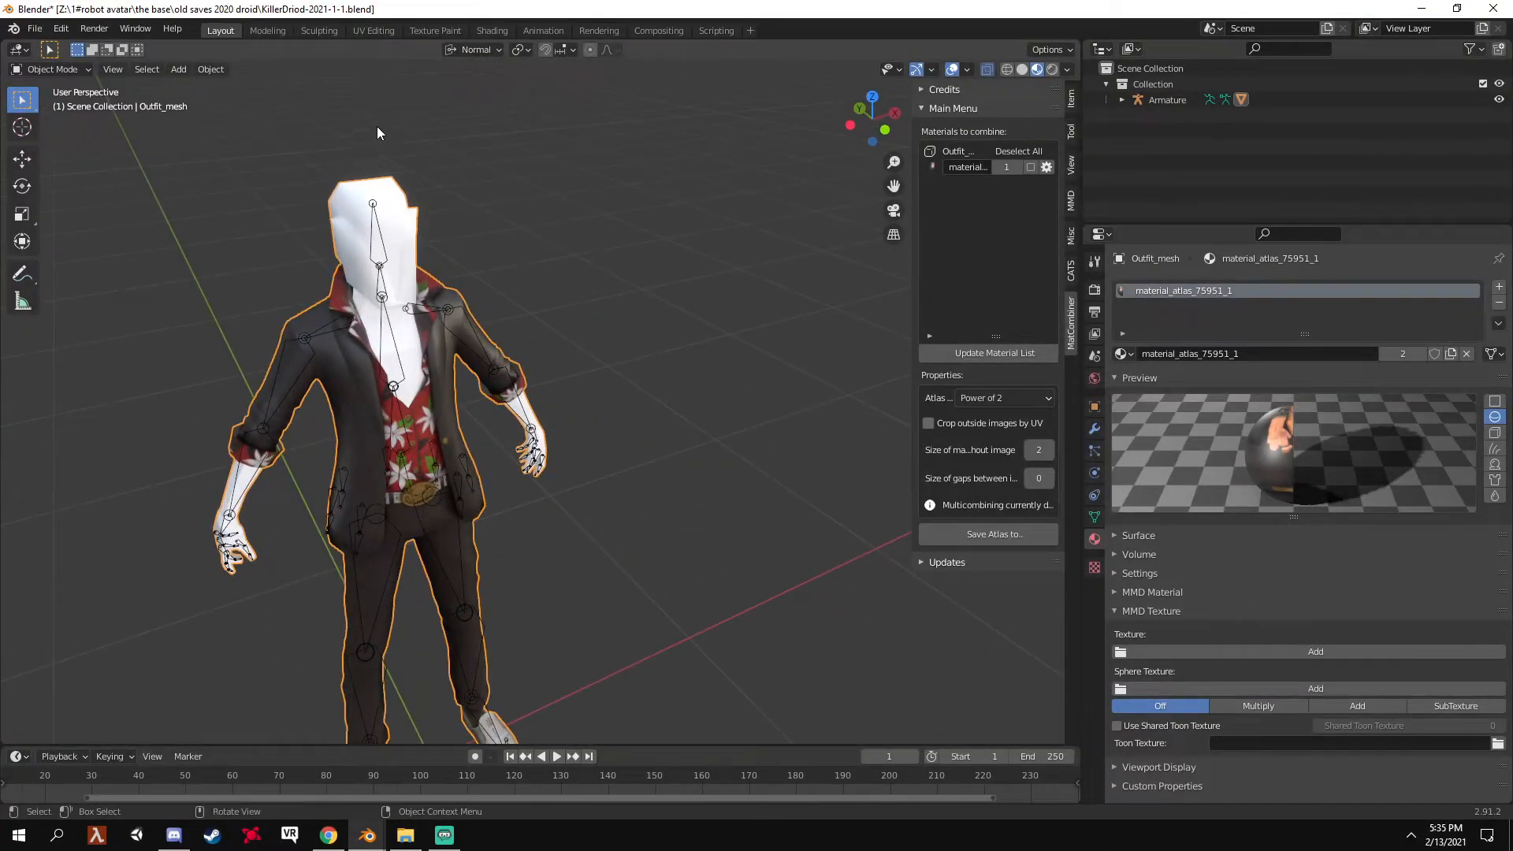
middle_click_drag(483, 185, 551, 309)
scroll(495, 268, "up", 2)
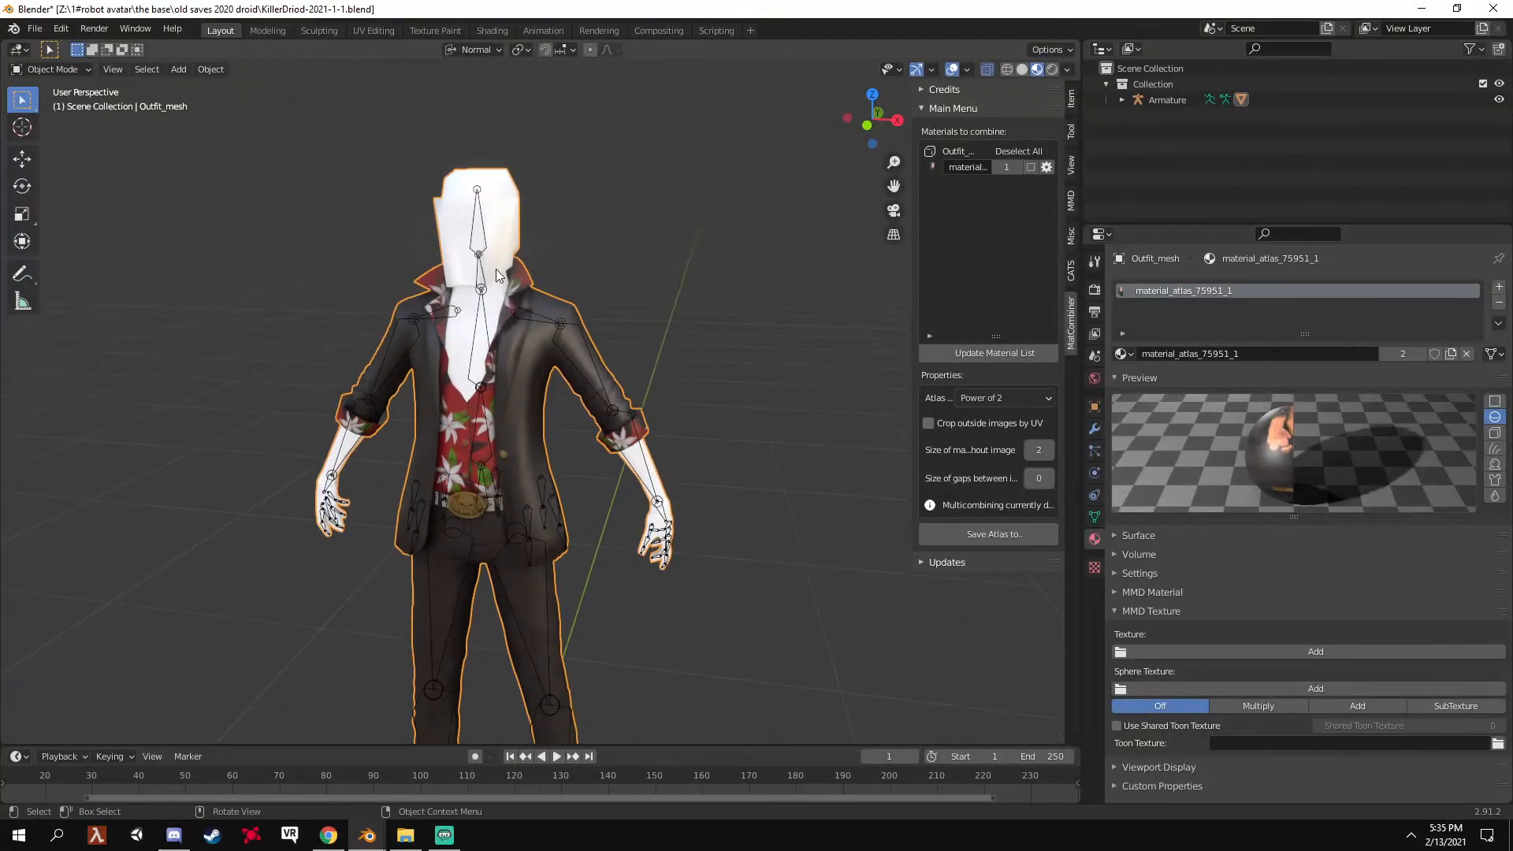
Switch to the UV Editing workspace and select the whole Outfit mesh, including all linked geometry
left_click(372, 30)
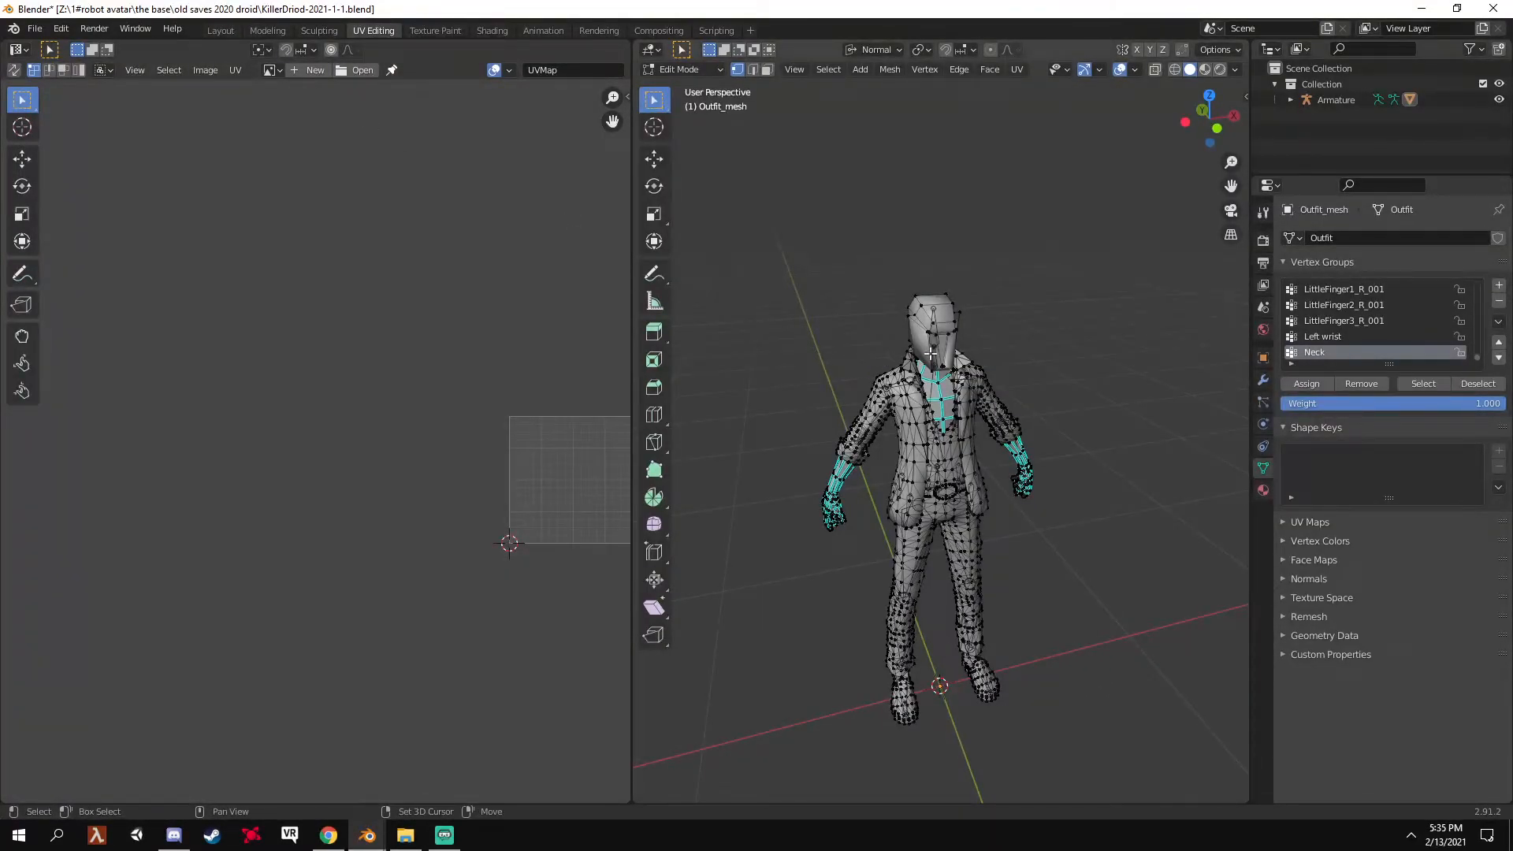
left_click_drag(770, 208, 1123, 723)
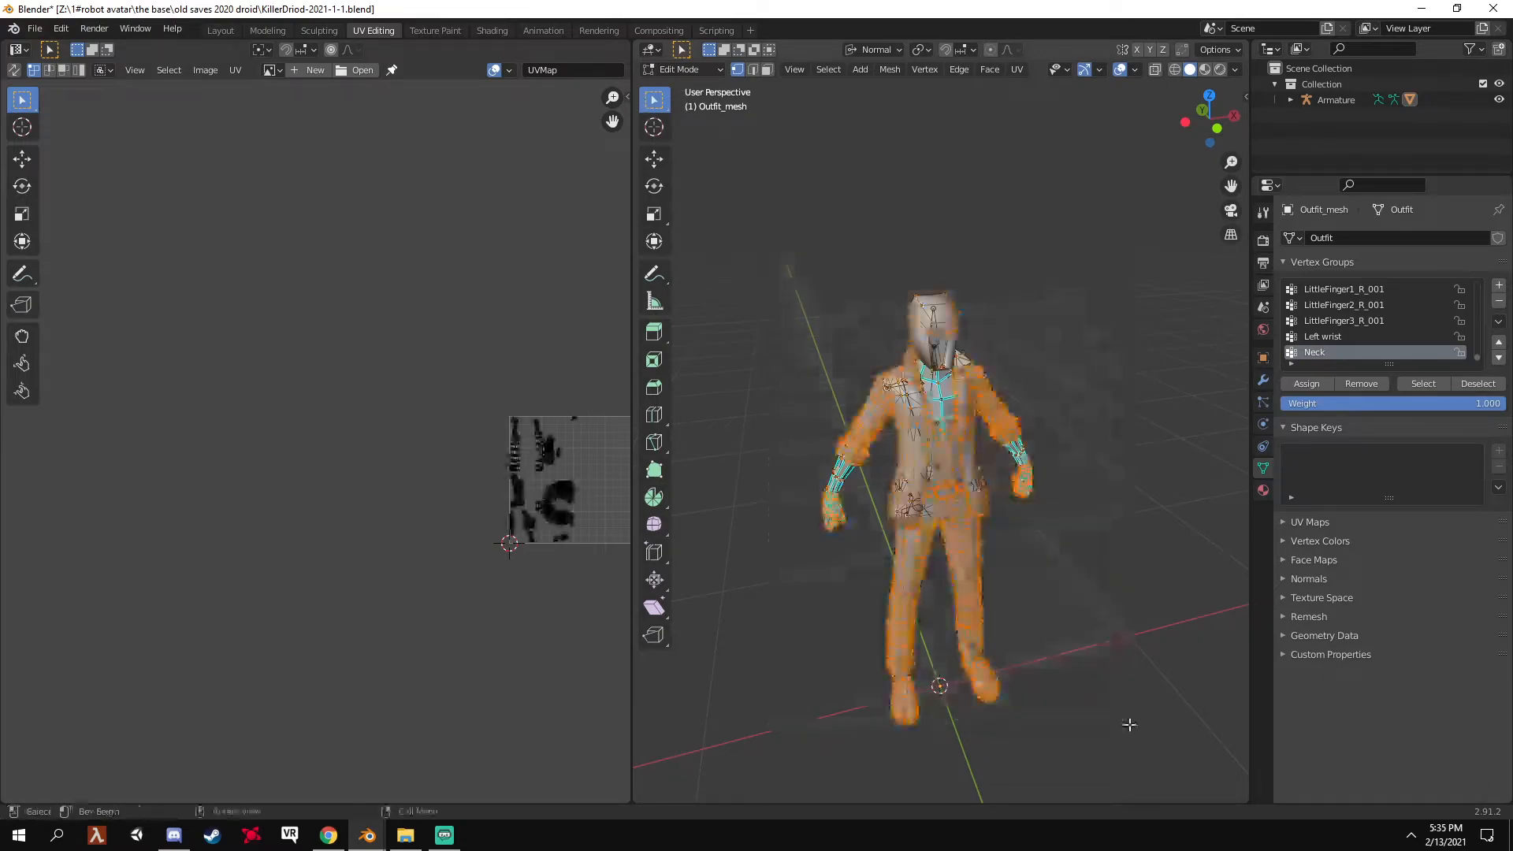
key("ctrl+l")
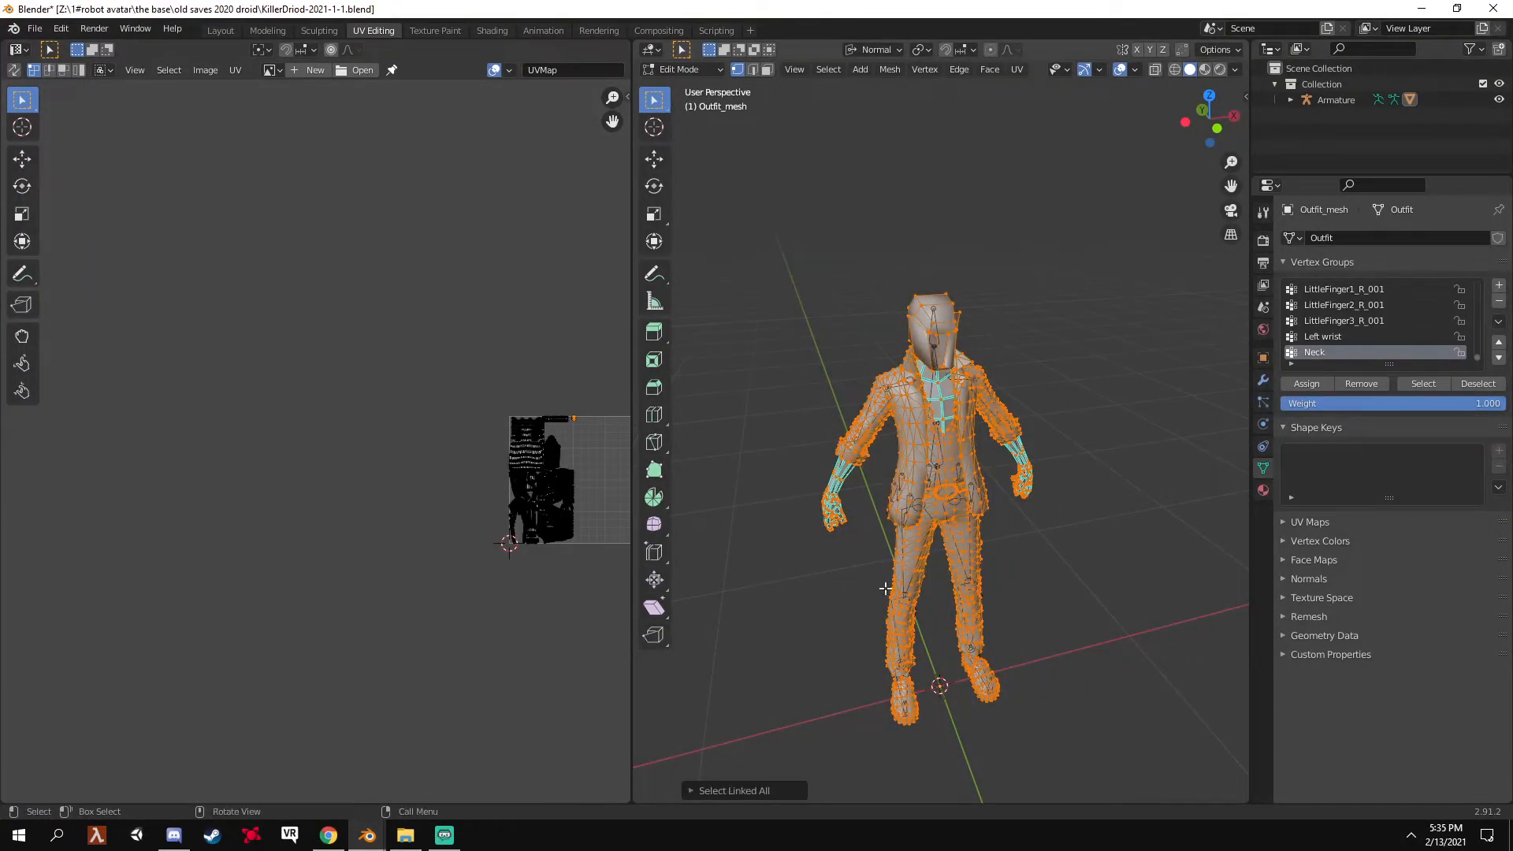
Display Atlas_75951.png behind the UV layout and examine how the UV islands line up with the texture
left_click(271, 51)
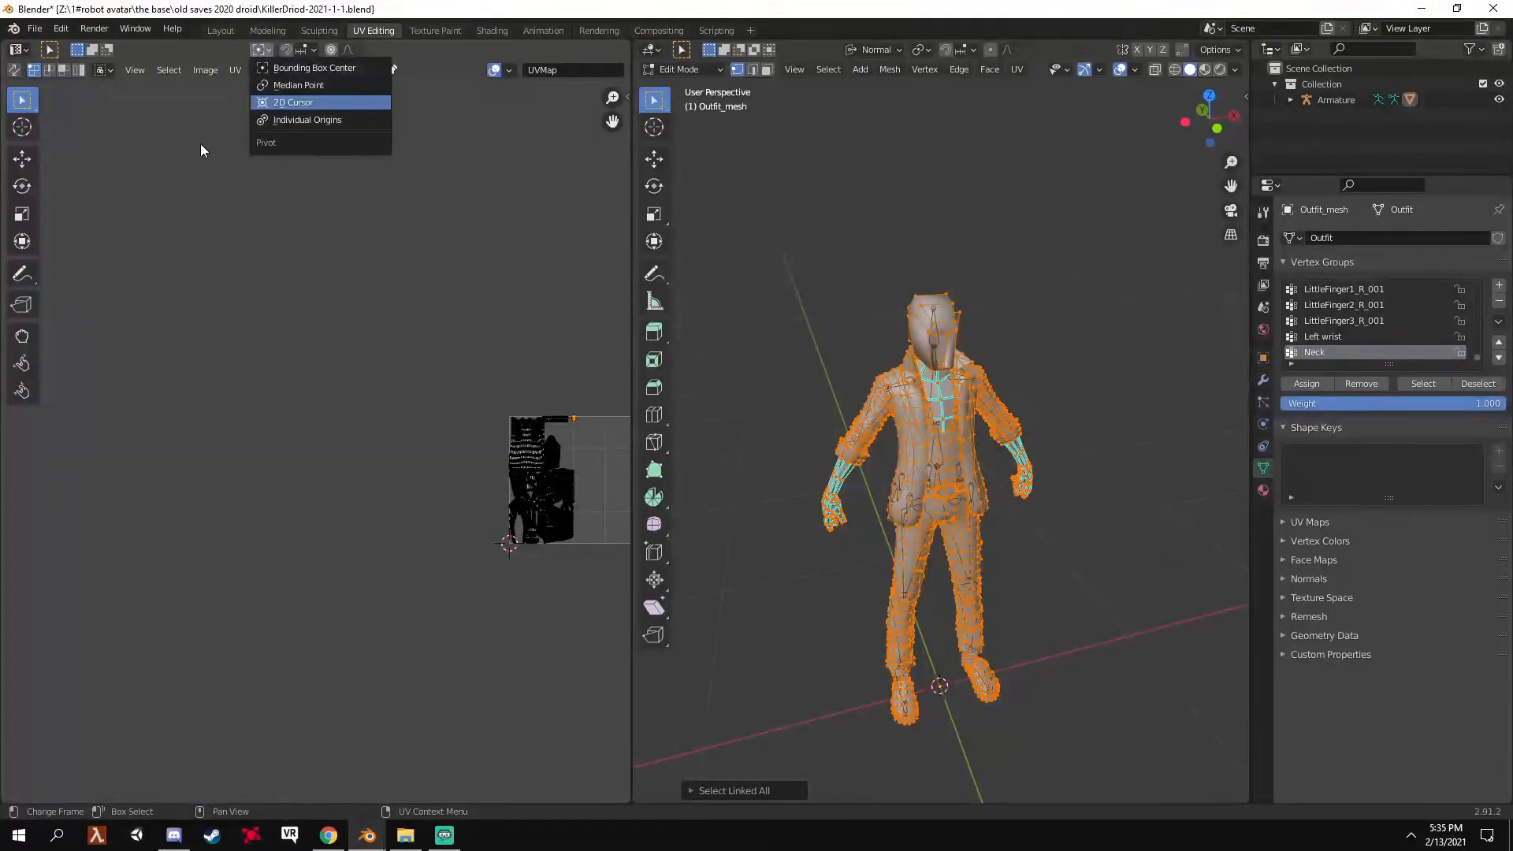
left_click(271, 70)
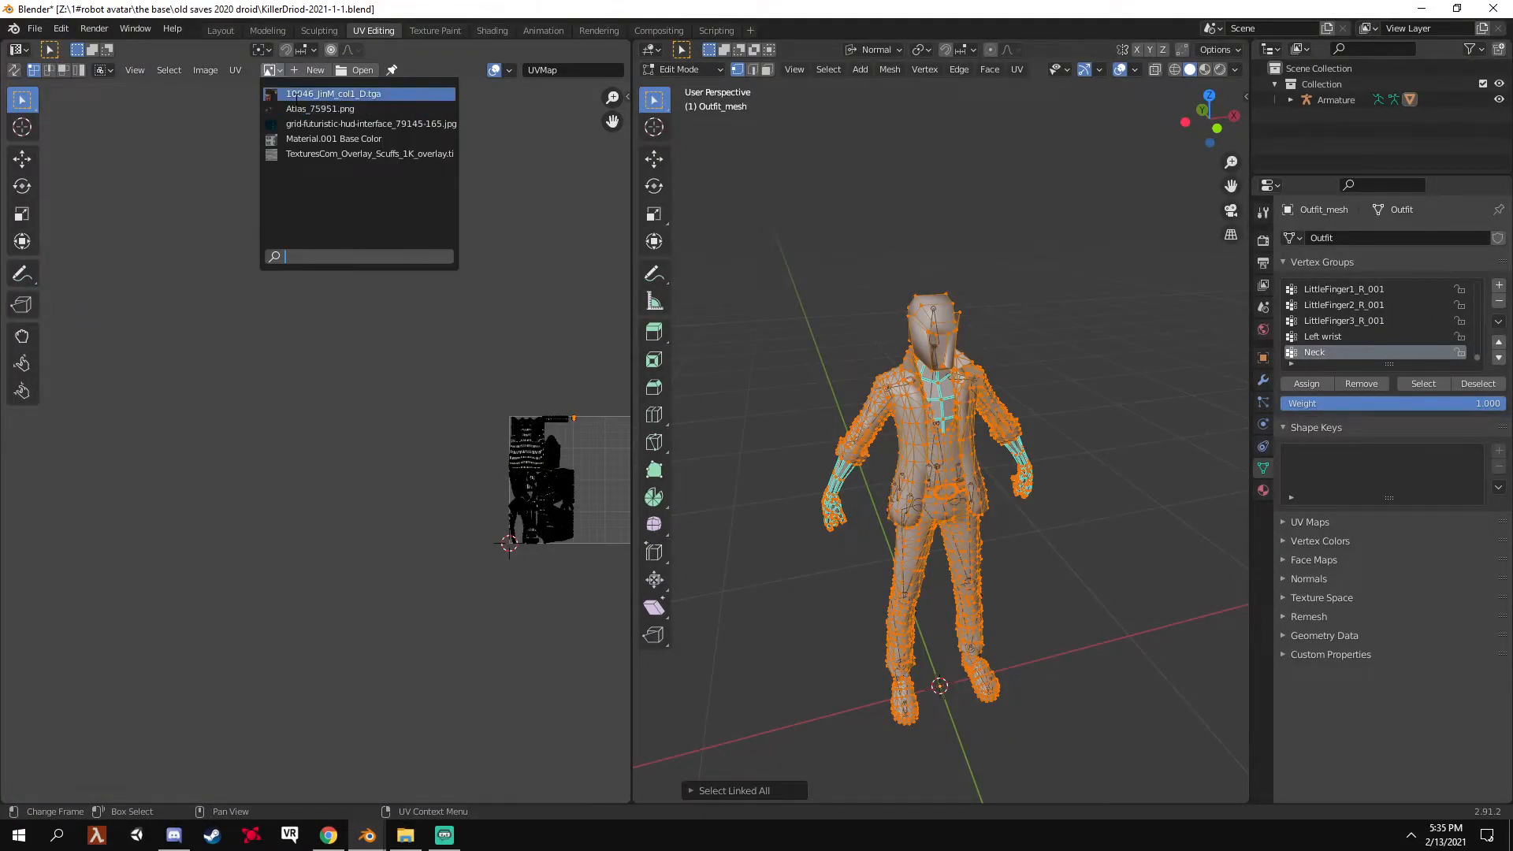
left_click(295, 94)
left_click(270, 70)
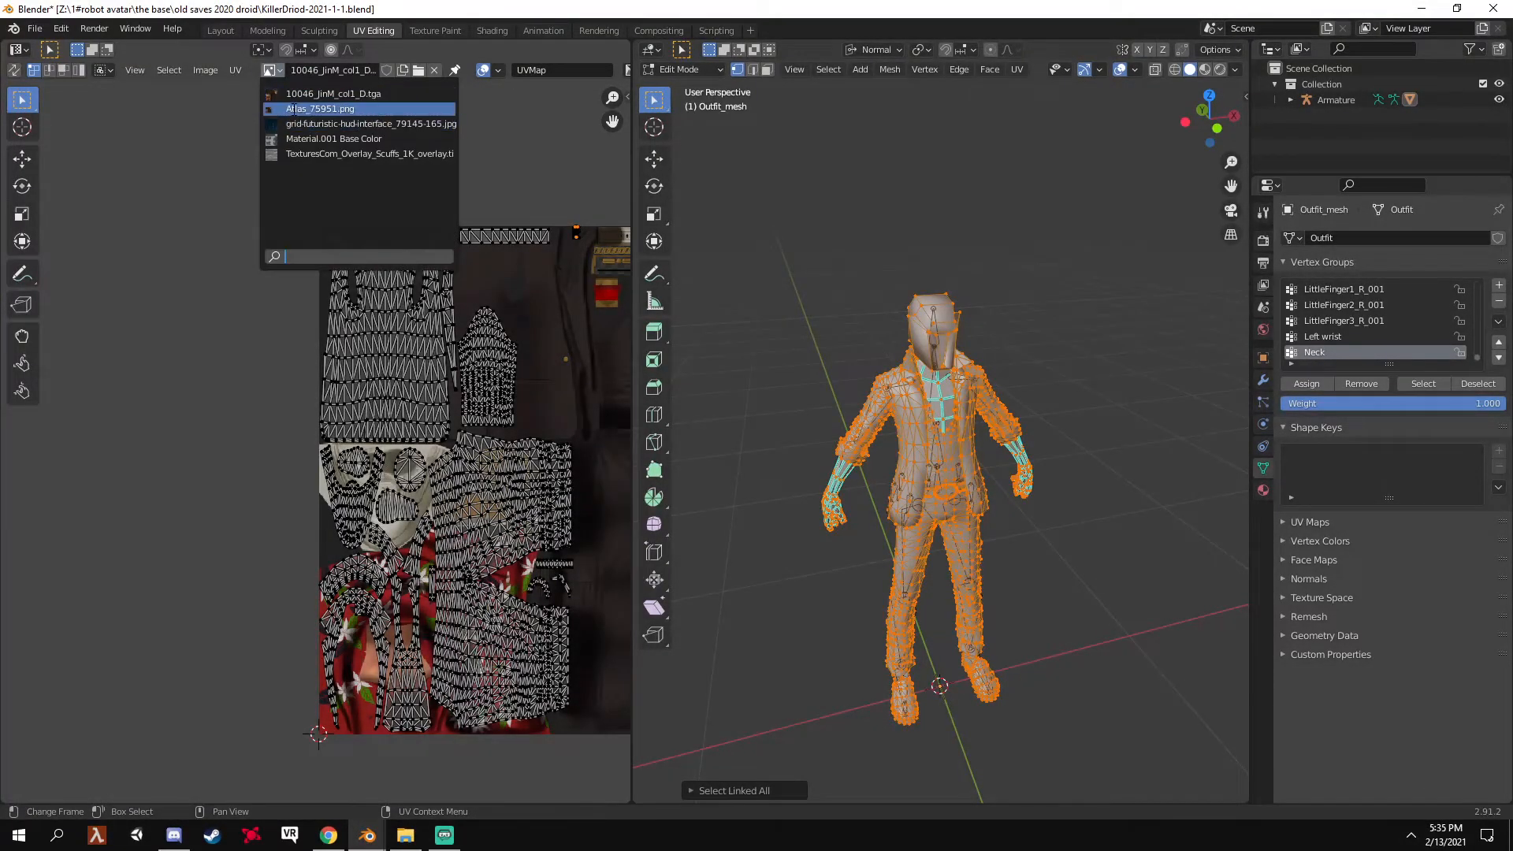
left_click(331, 123)
scroll(338, 343, "up", 2)
scroll(331, 331, "down", 4)
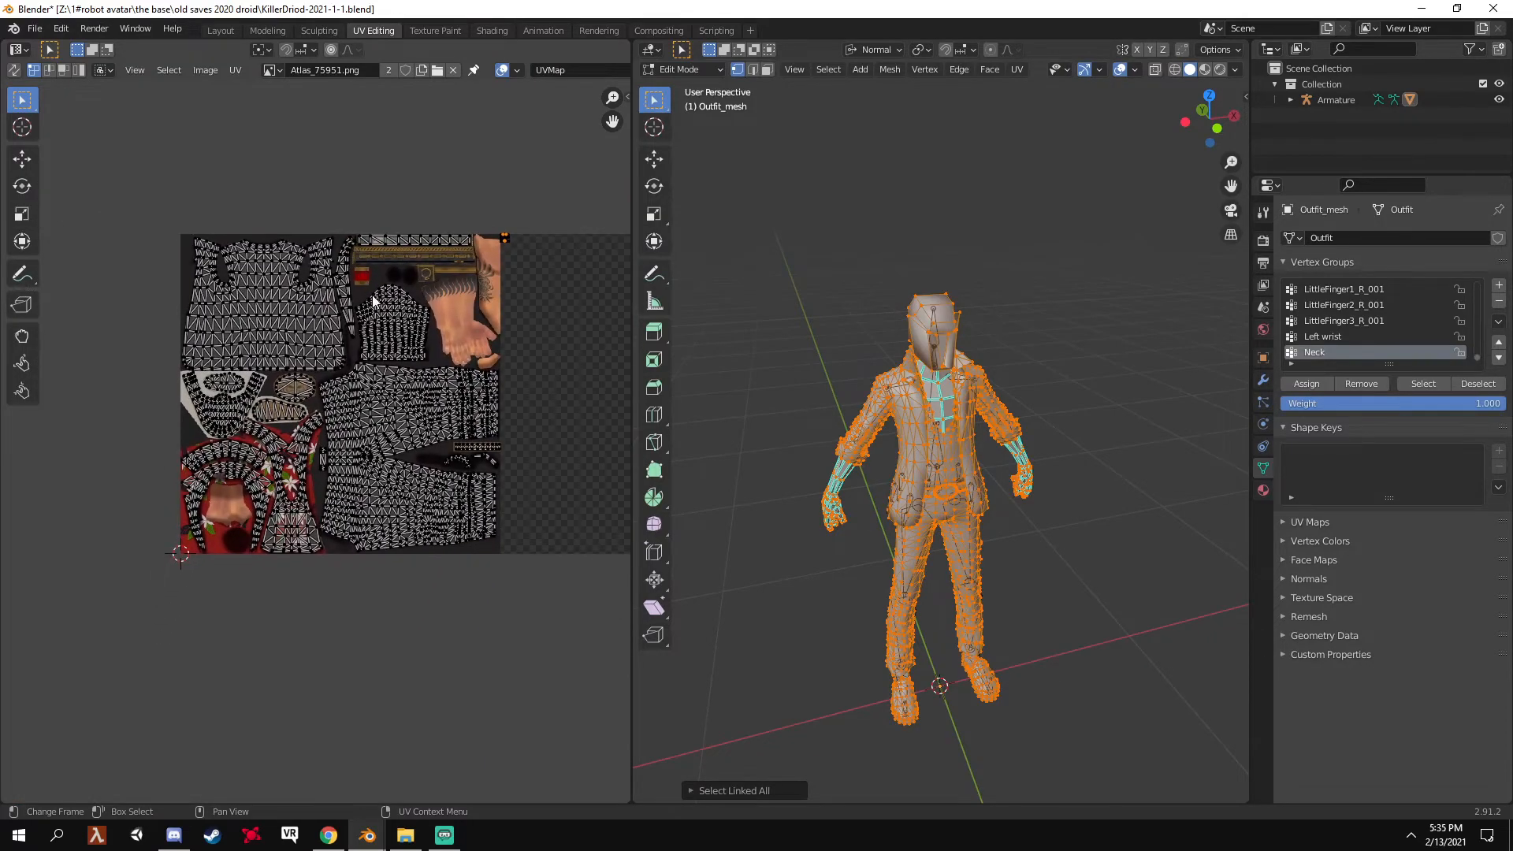
scroll(380, 311, "up", 3)
scroll(407, 313, "down", 3)
scroll(407, 314, "up", 5)
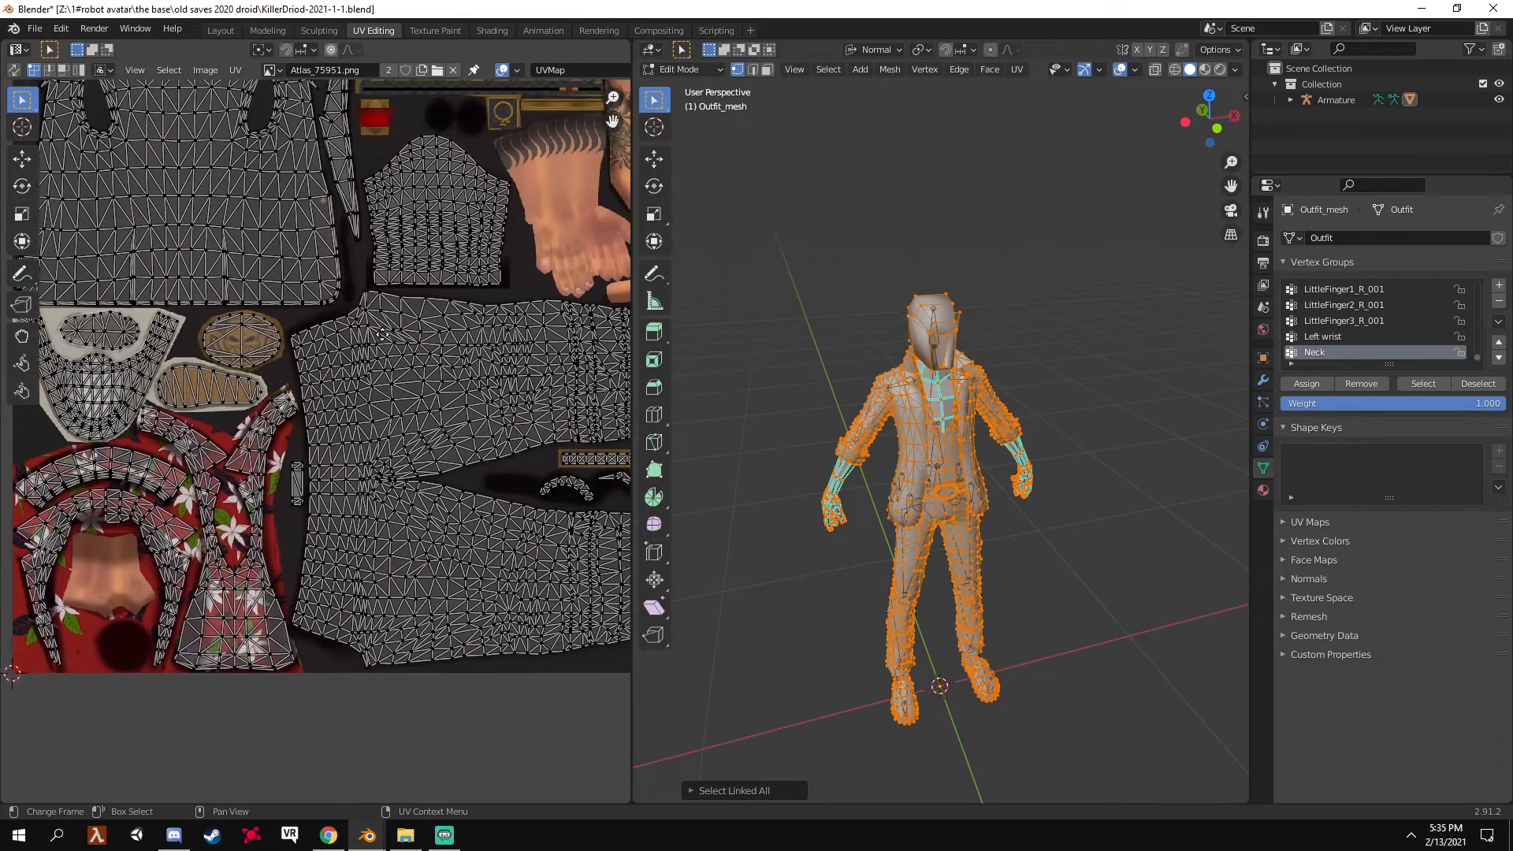
scroll(362, 442, "down", 4)
Open Atlas_75951.png from the BLENDER FILES folder to view it, close the image, and minimize the File Explorer window
left_click(405, 835)
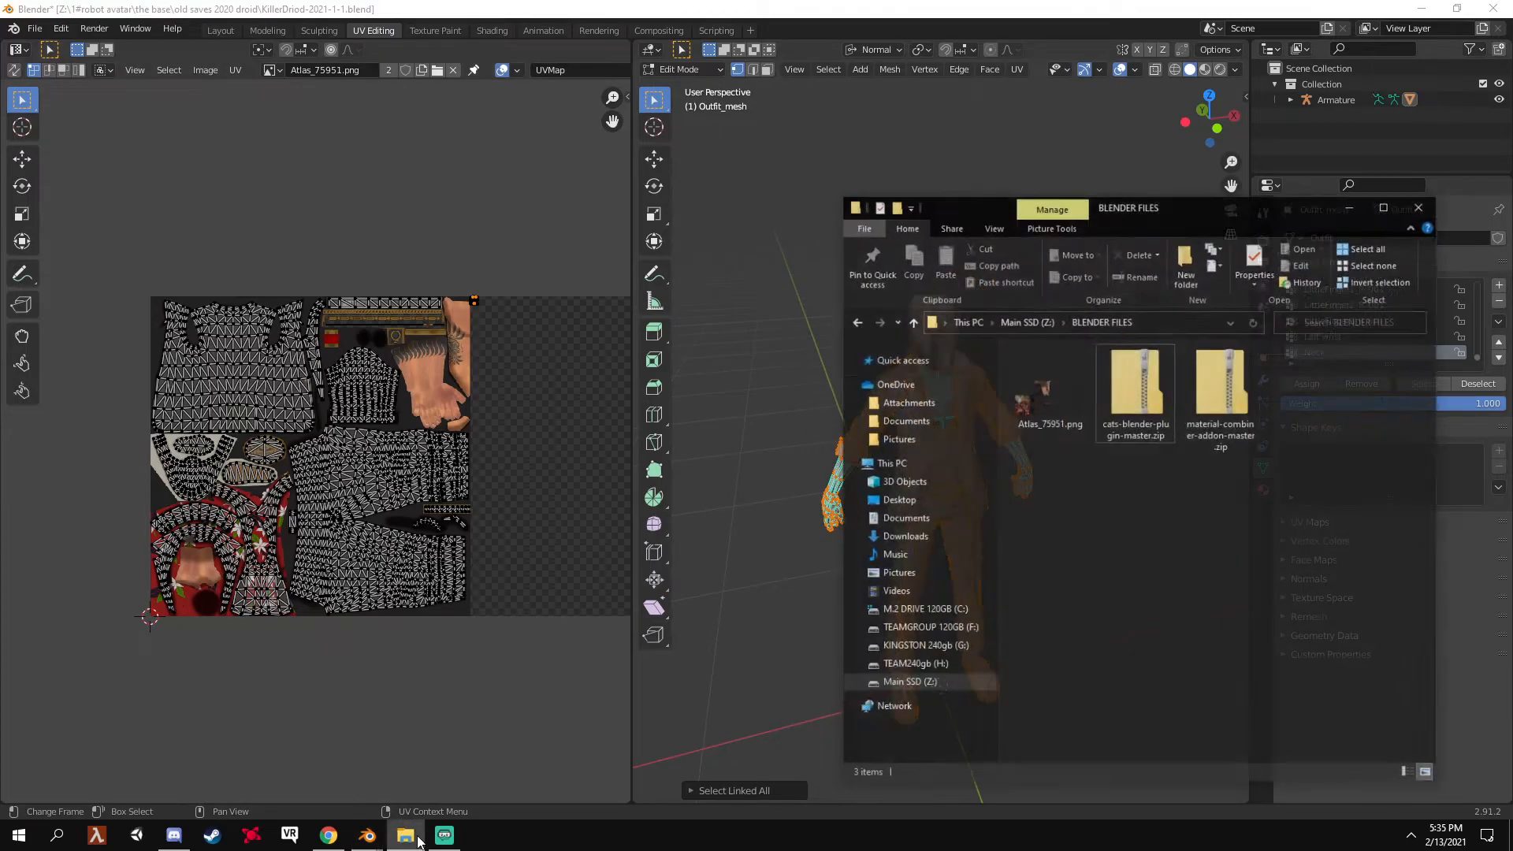
double_click(1080, 380)
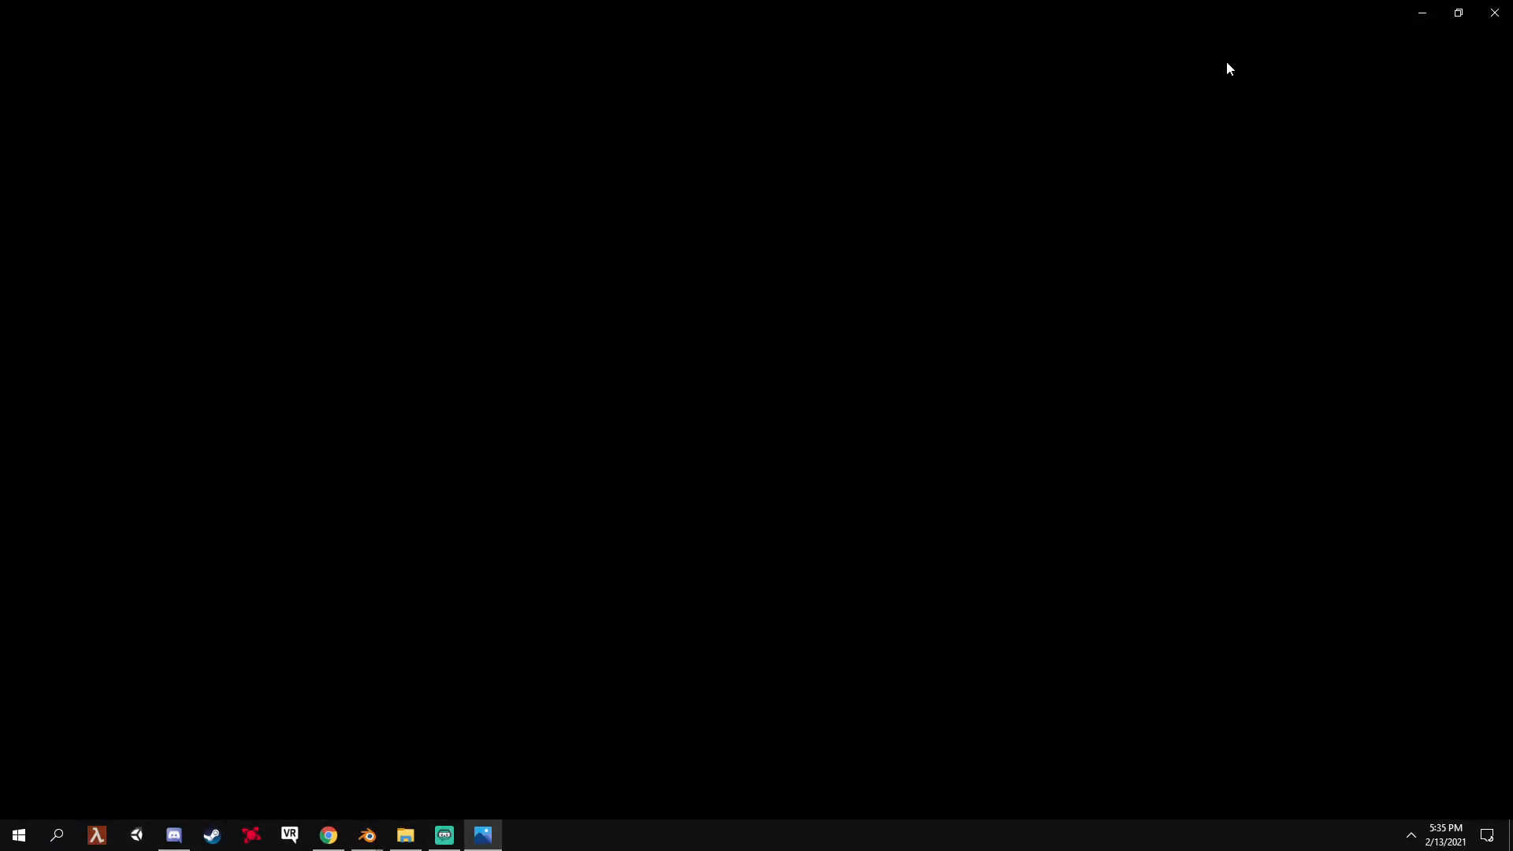
left_click(1494, 13)
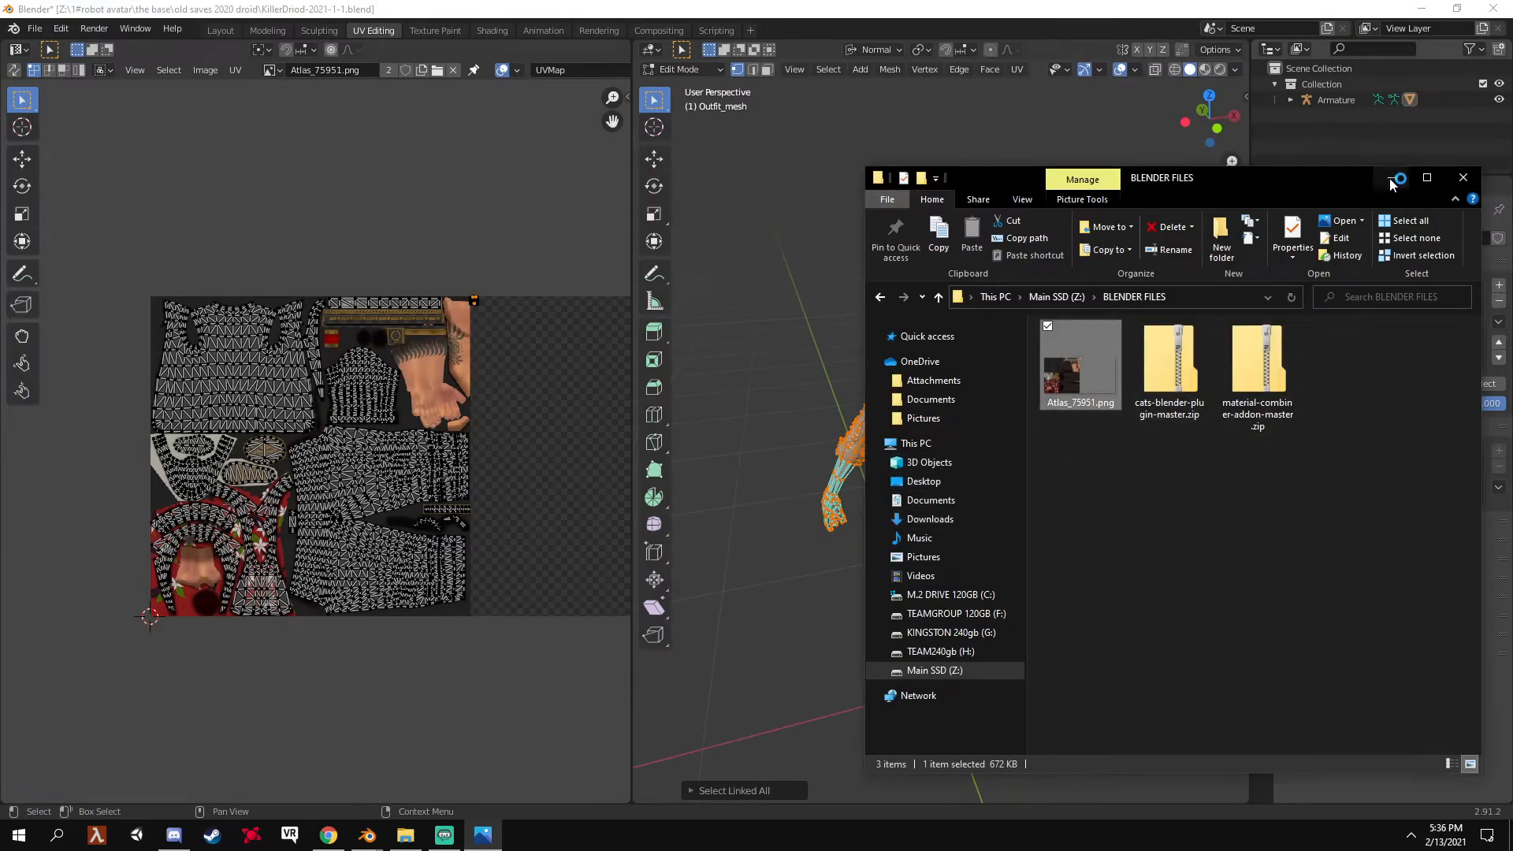
left_click(1391, 181)
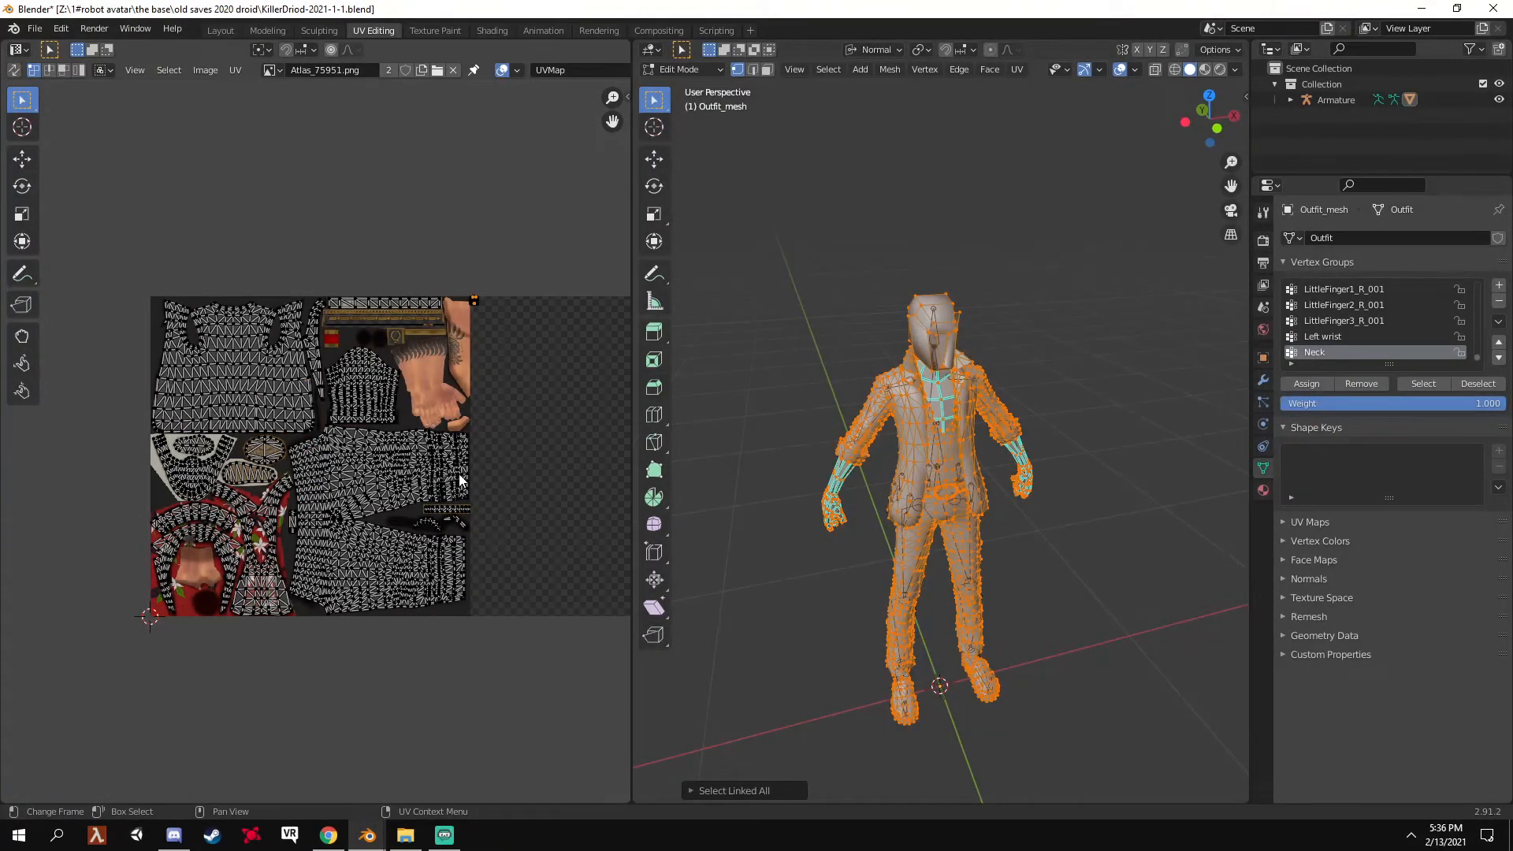
Switch the Outfit mesh from Edit Mode to Object Mode and view the avatar from several sides
middle_click_drag(797, 463, 722, 443)
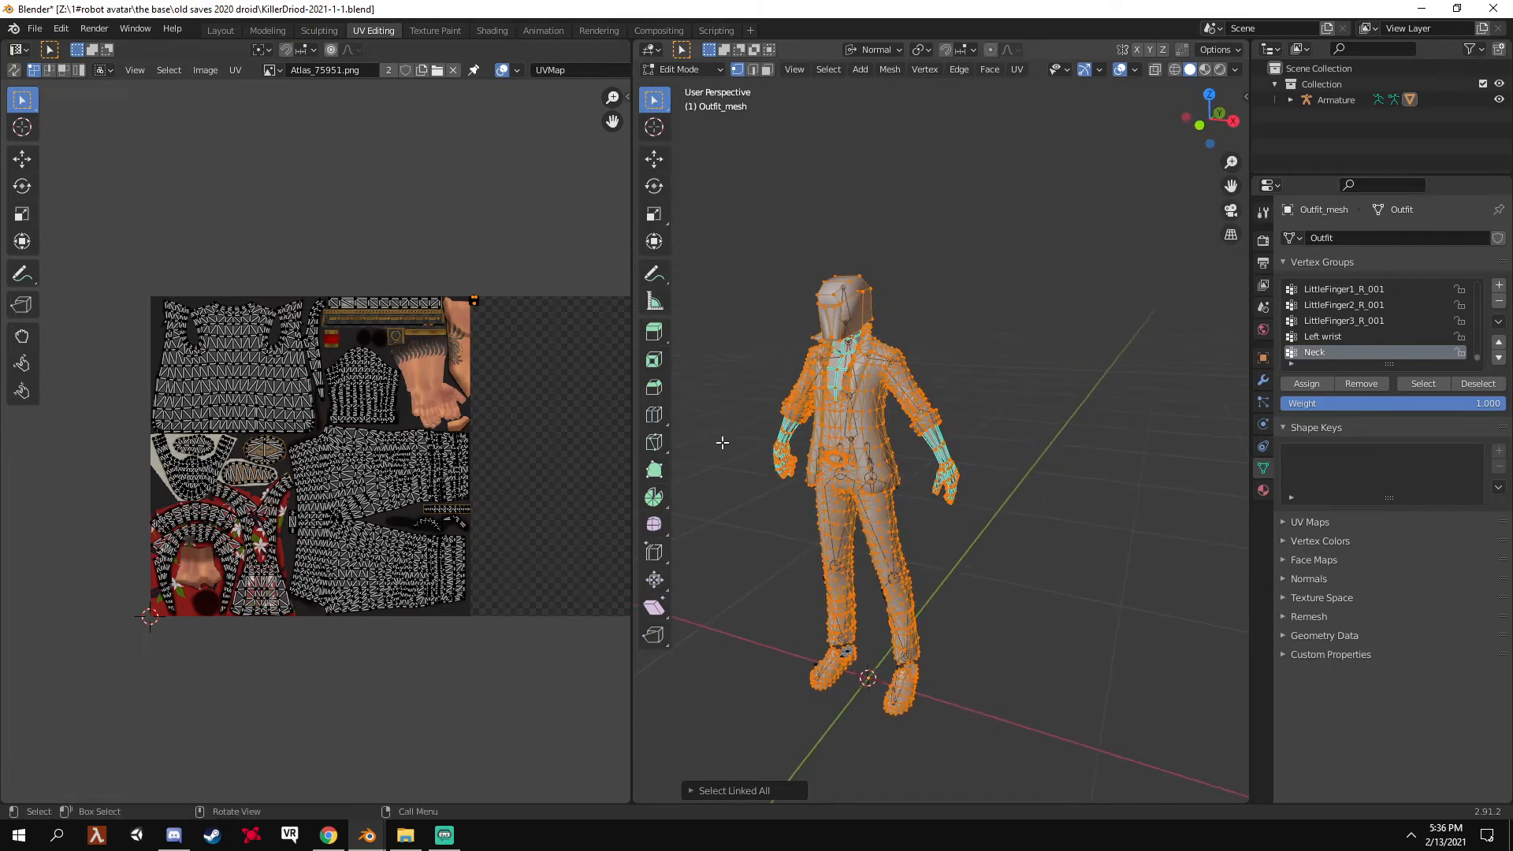
scroll(722, 443, "up", 6)
left_click(681, 69)
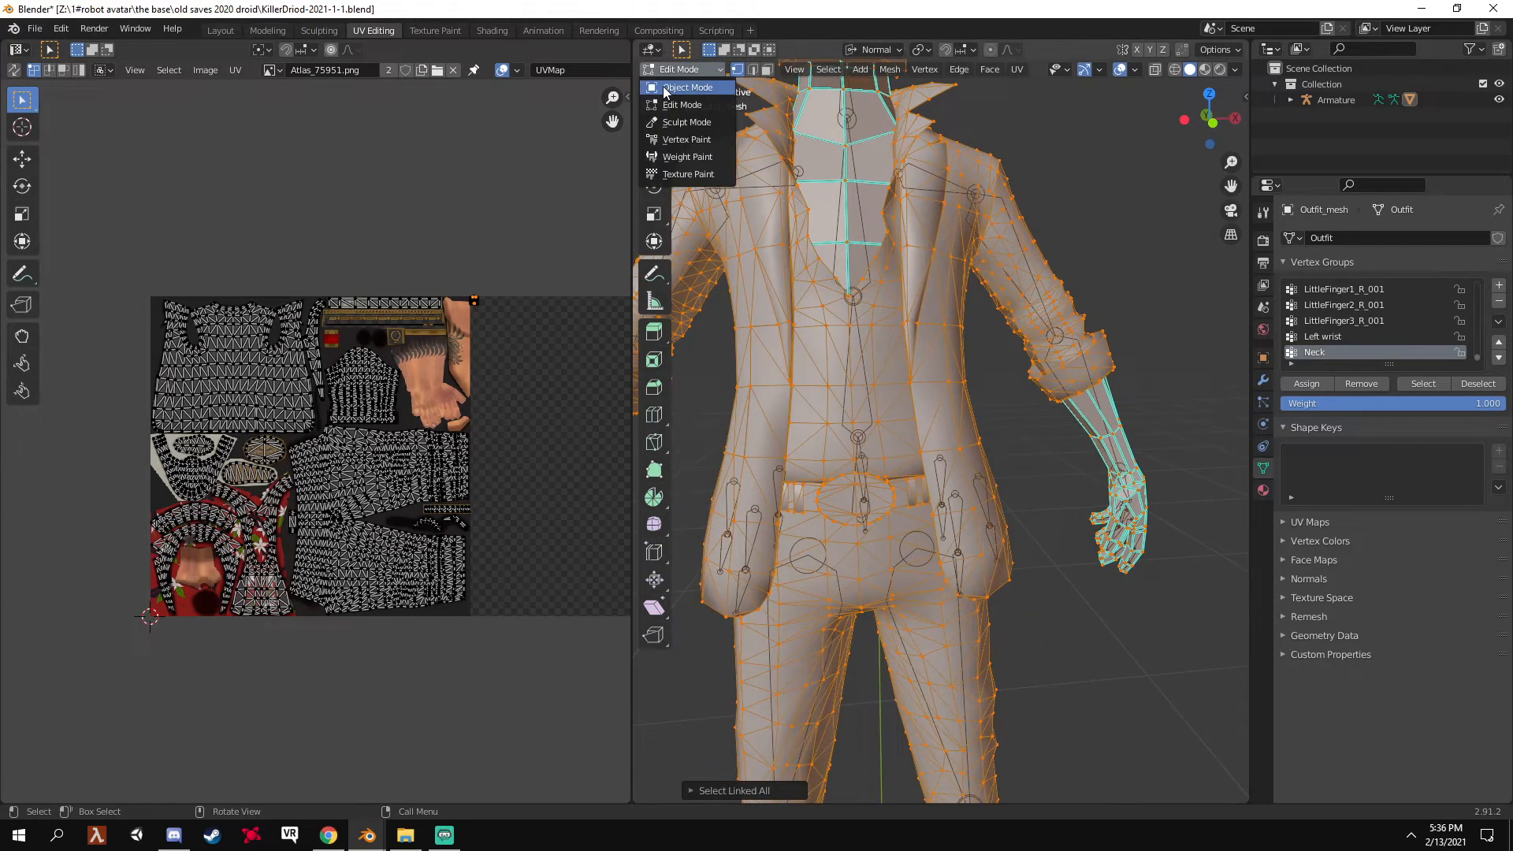
left_click(683, 88)
scroll(887, 276, "down", 6)
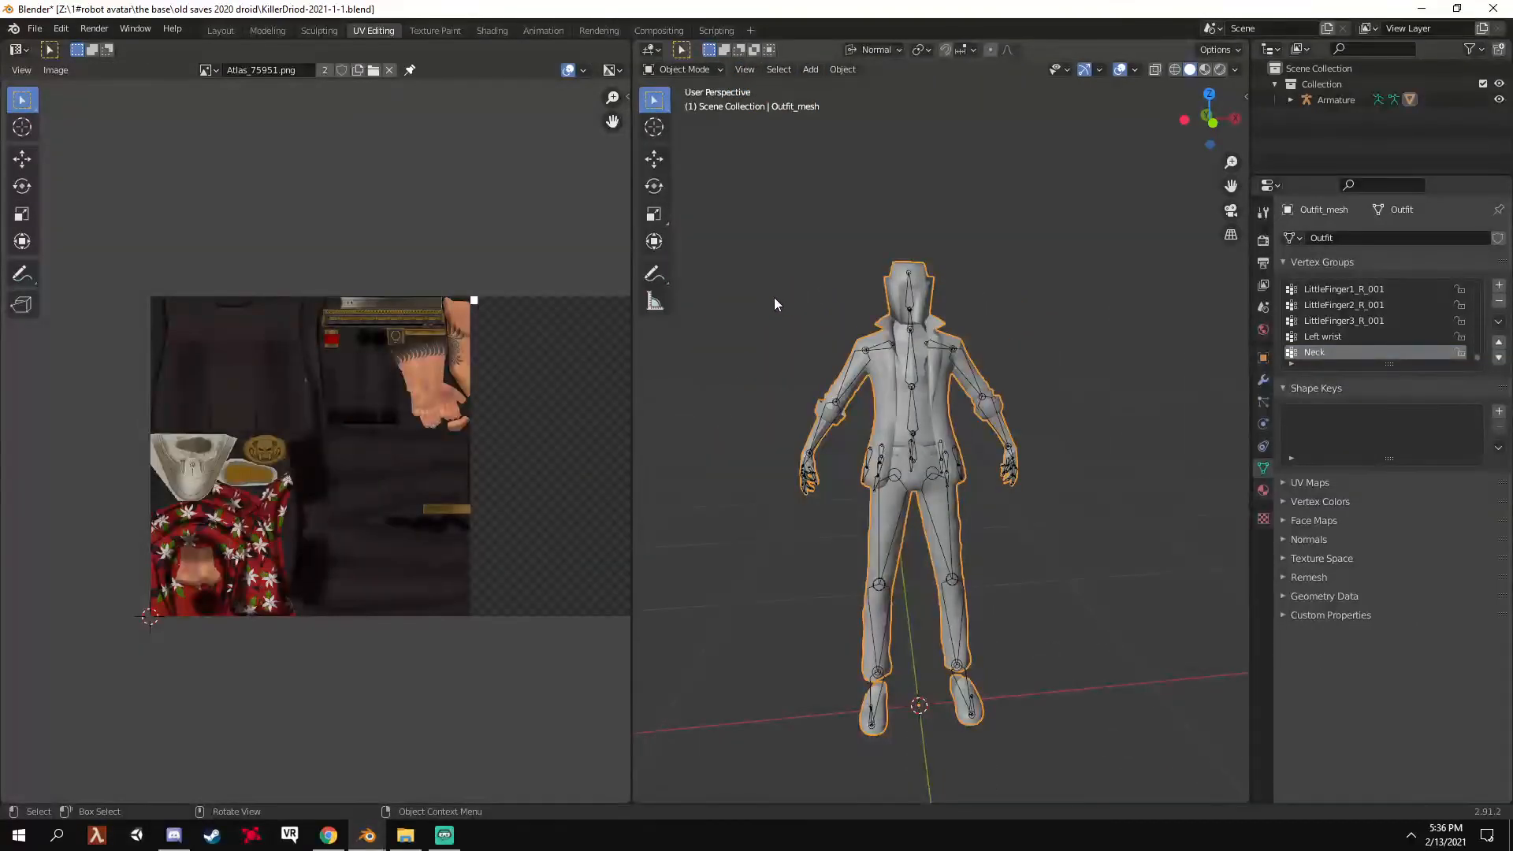
middle_click_drag(759, 288, 871, 217)
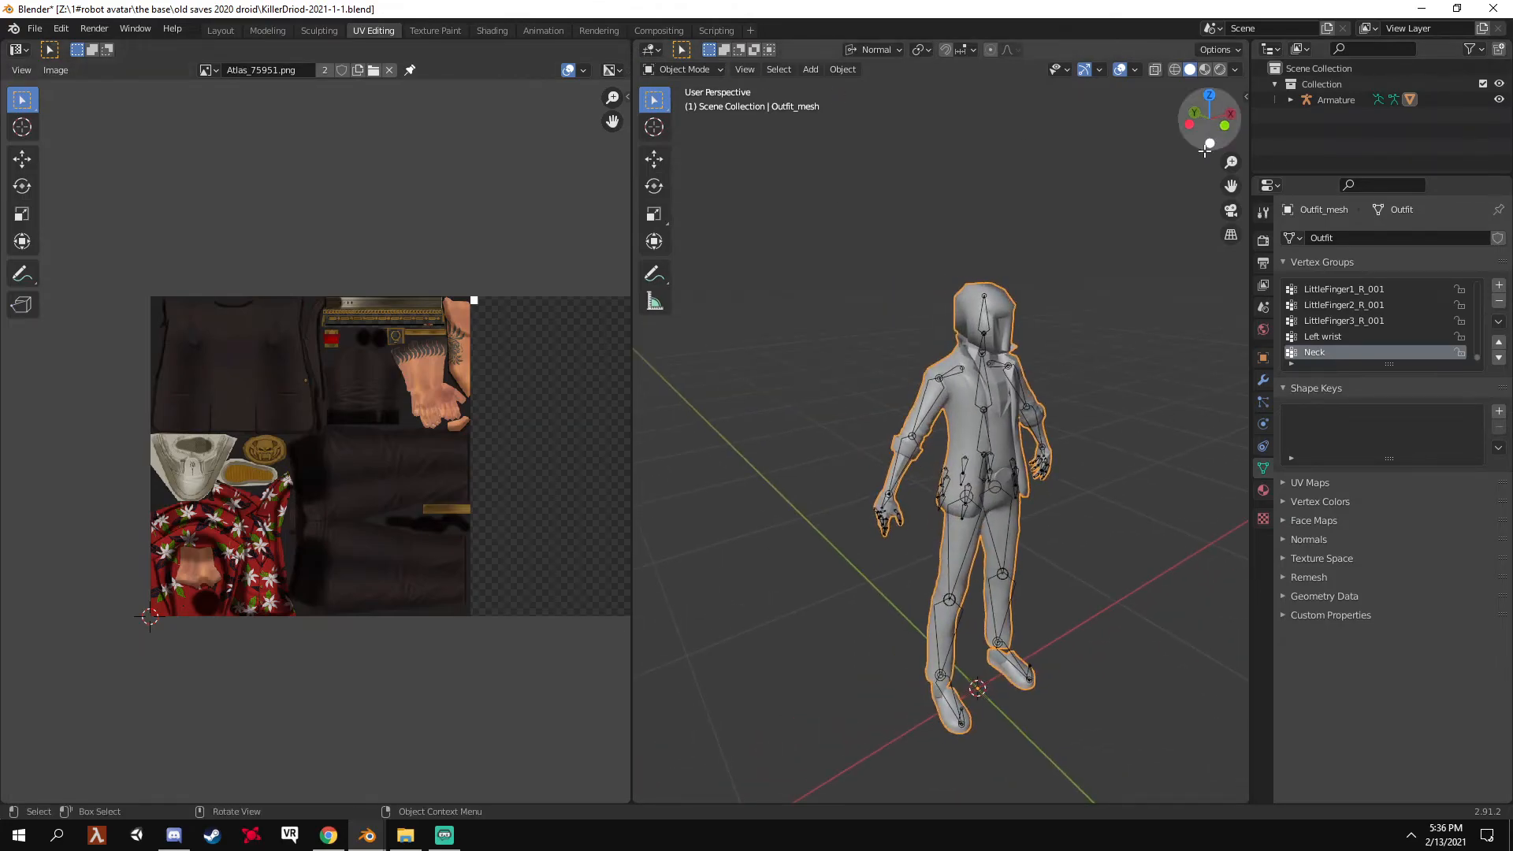
middle_click_drag(1042, 302, 580, 142)
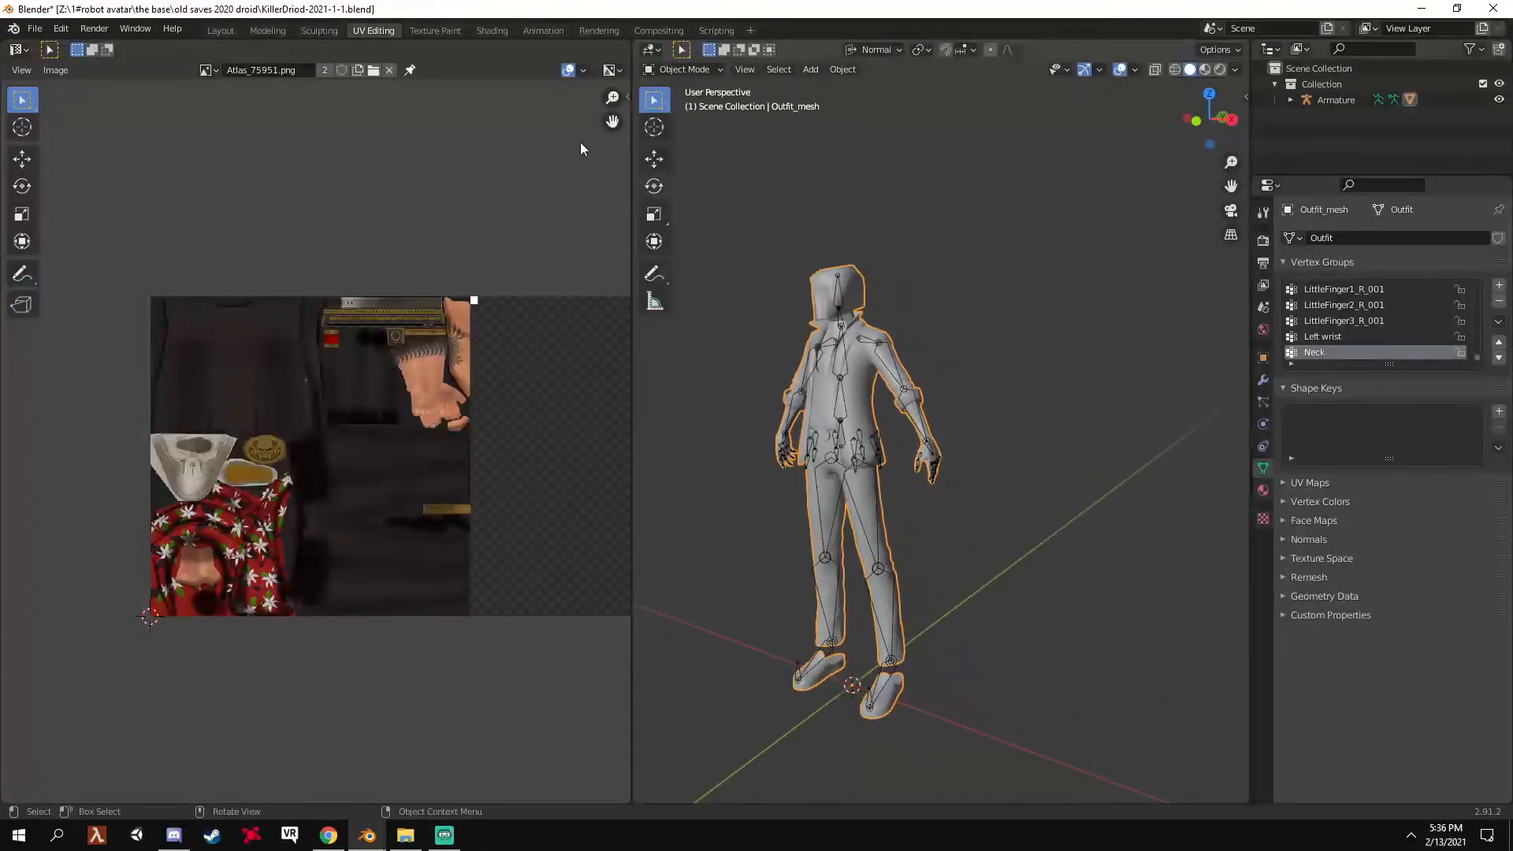
Return to the Layout workspace and view the full avatar with its combined atlas material
left_click(222, 31)
middle_click_drag(857, 270, 186, 262)
scroll(237, 260, "down", 3)
middle_click_drag(467, 298, 578, 282)
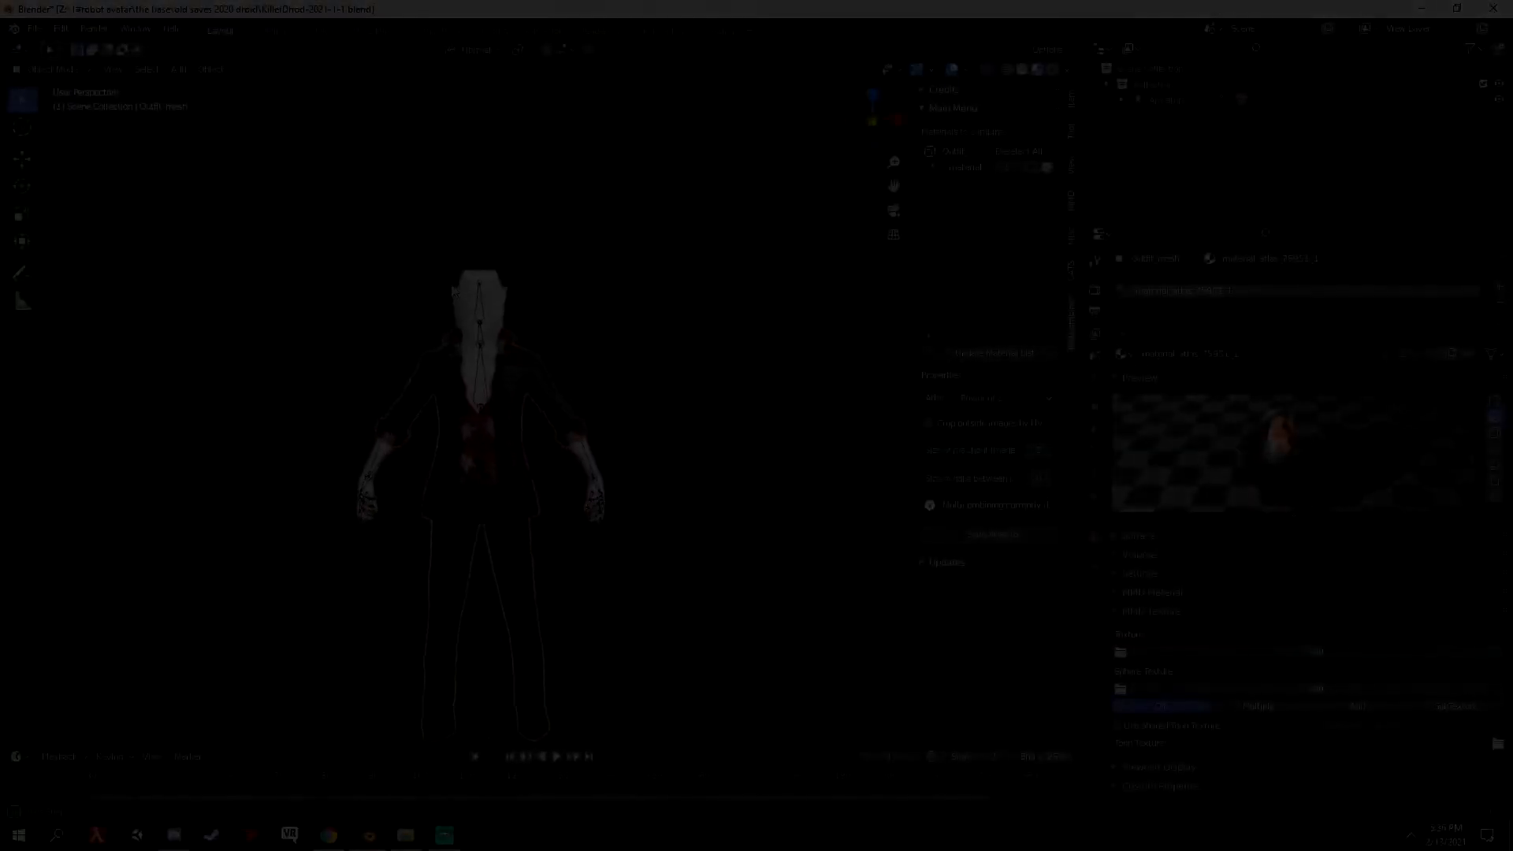